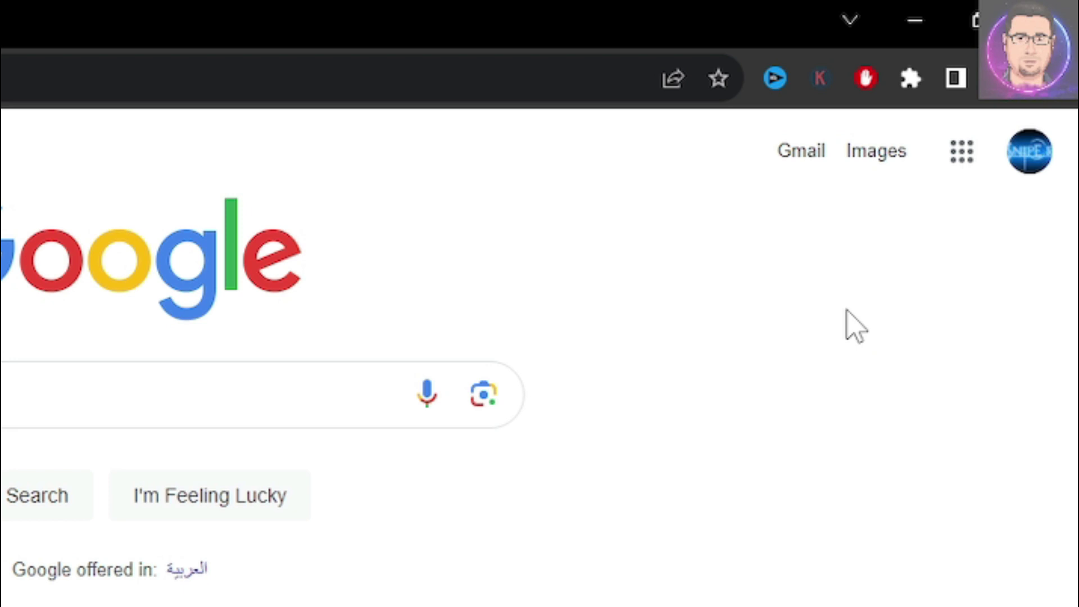
Open Google Drive from the apps panel and check that Settings has 'Convert uploads' turned on.
click(962, 167)
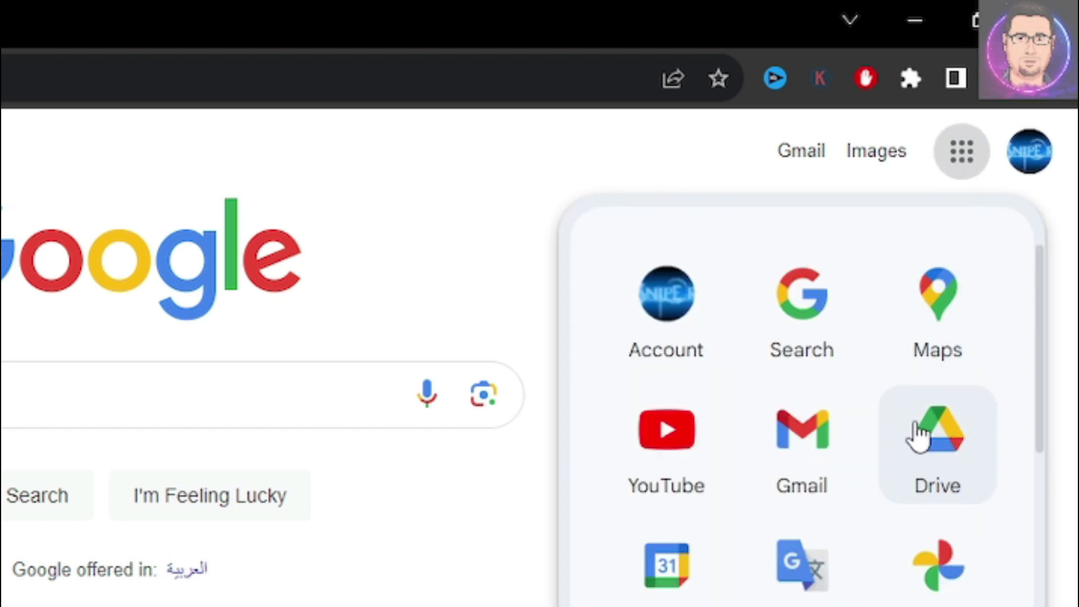
click(941, 472)
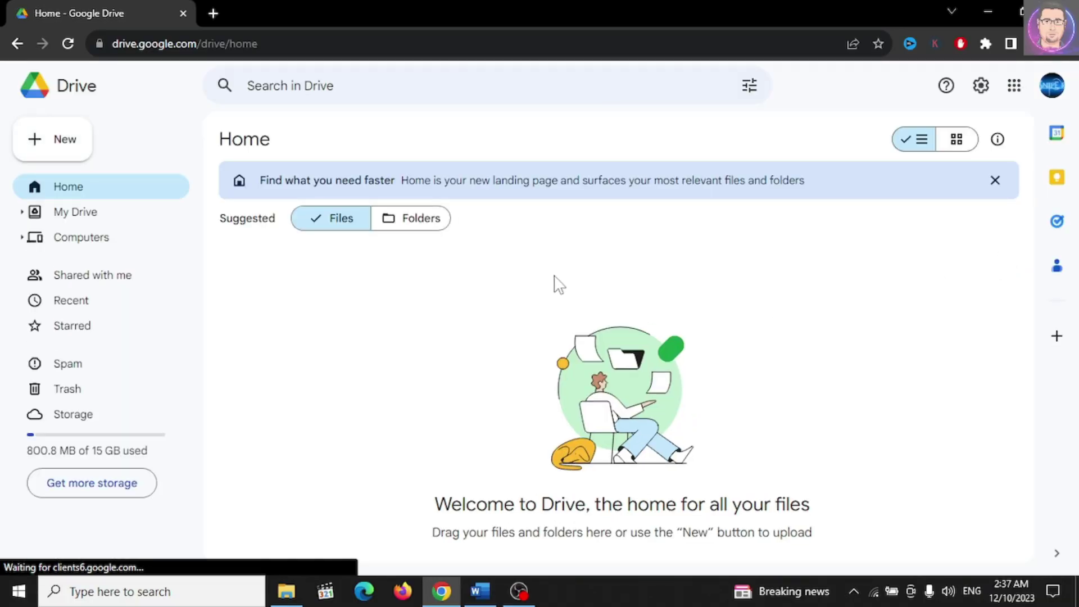
click(981, 90)
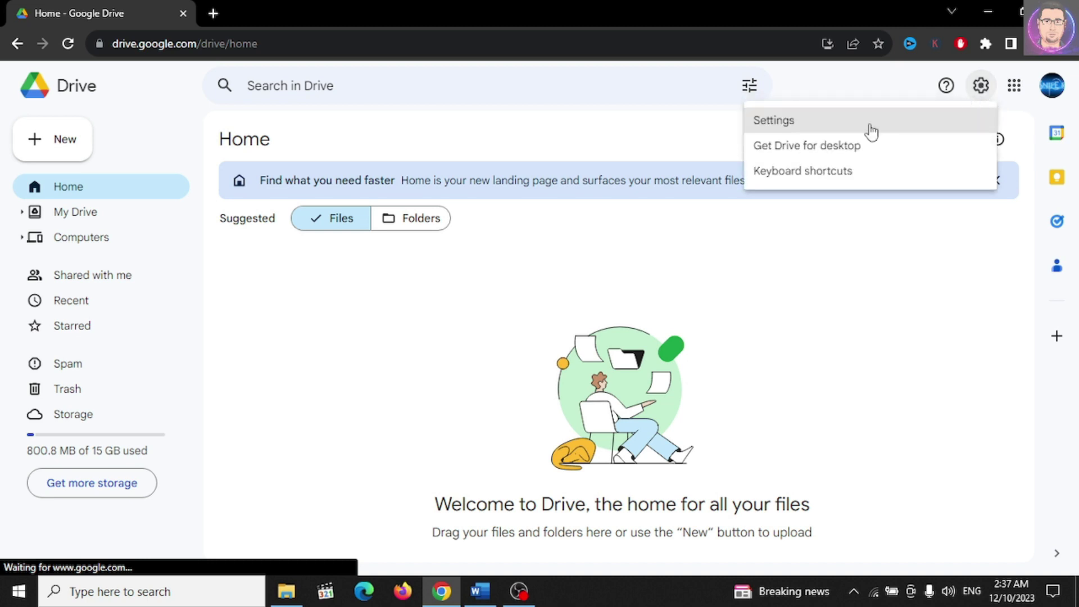
click(799, 124)
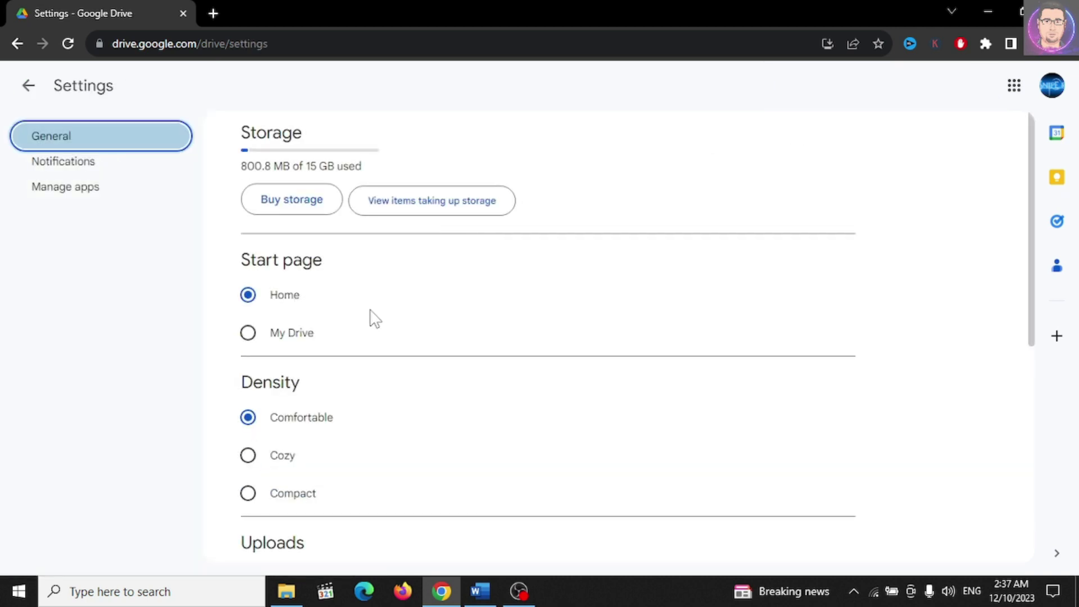
scroll(371, 314, down, 3)
scroll(375, 319, down, 3)
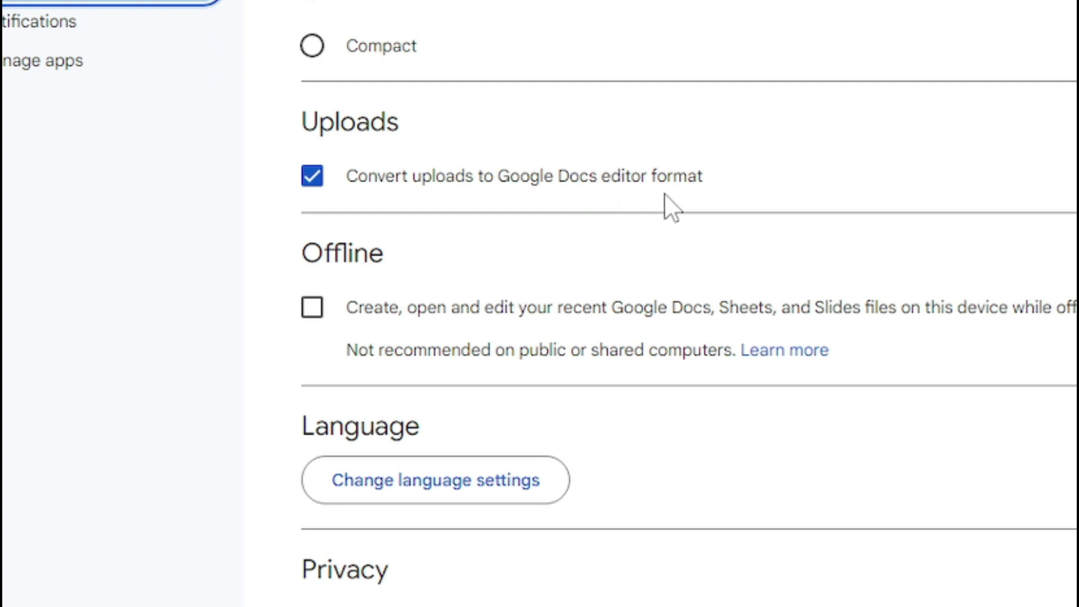
scroll(602, 272, up, 3)
scroll(604, 272, down, 3)
Make Arabic (Jordan) the preferred account language and reload Drive settings to show it in Arabic.
click(454, 489)
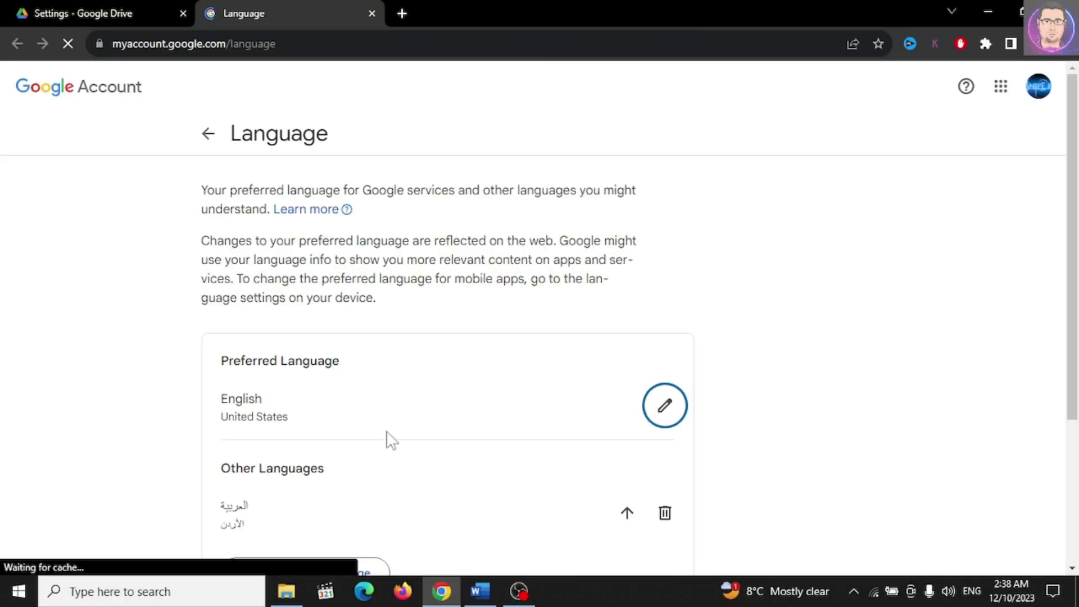
scroll(391, 440, down, 3)
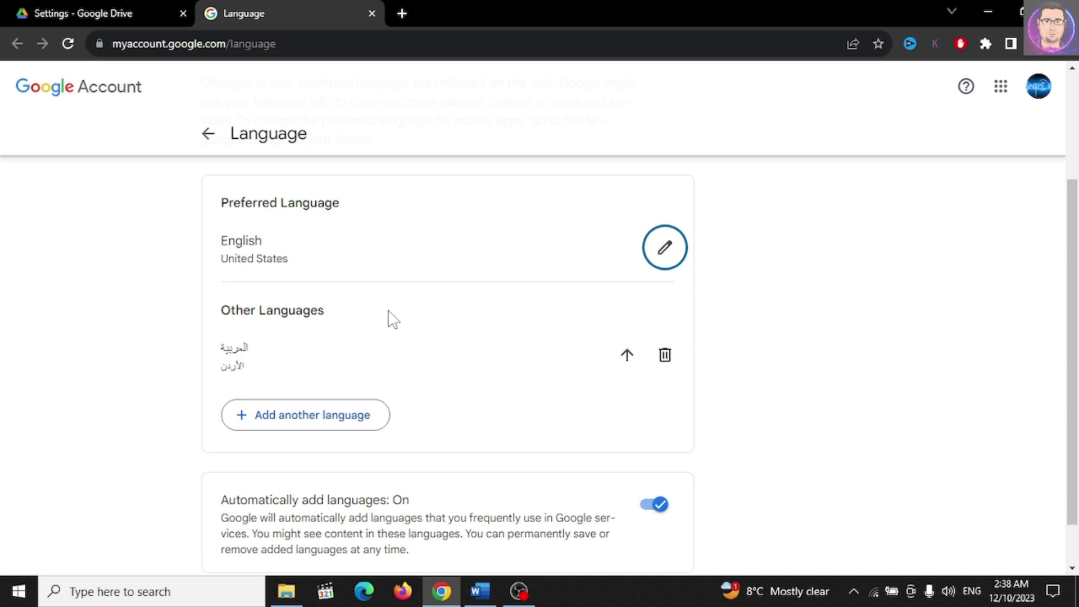
click(627, 357)
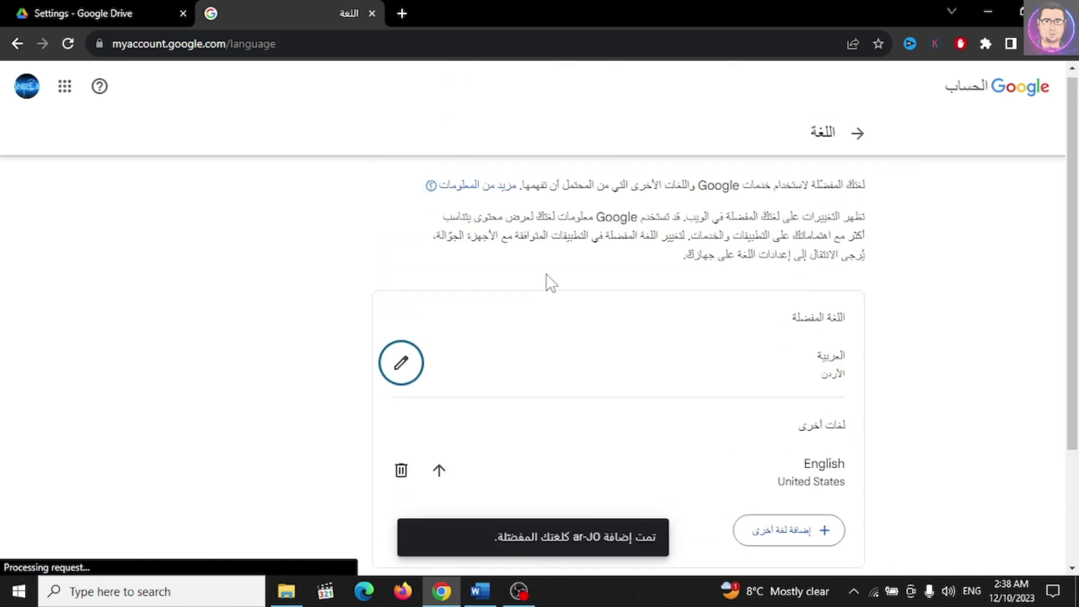
click(95, 13)
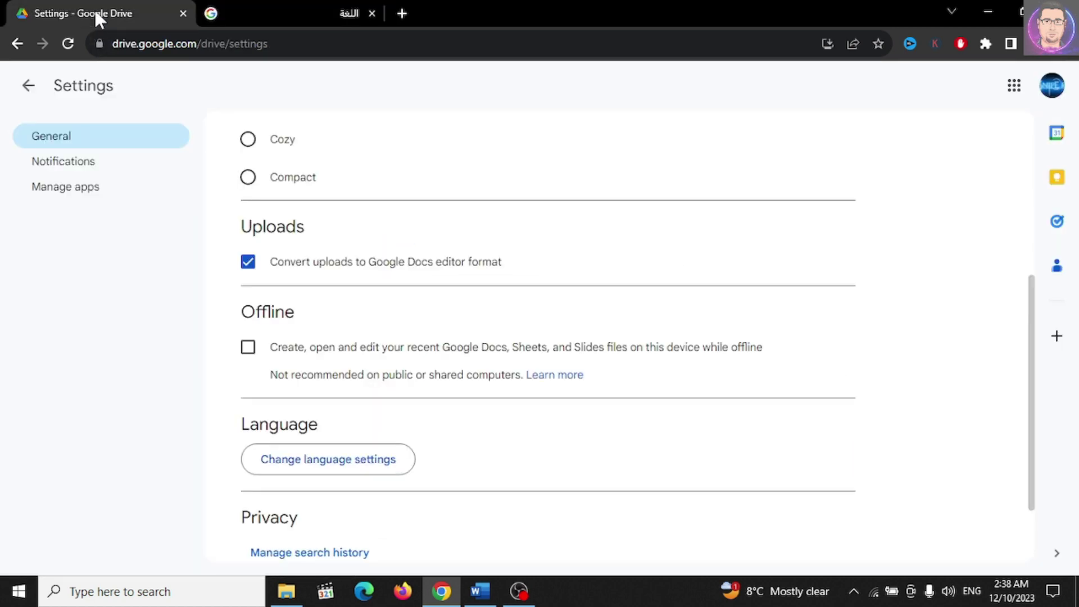
click(68, 45)
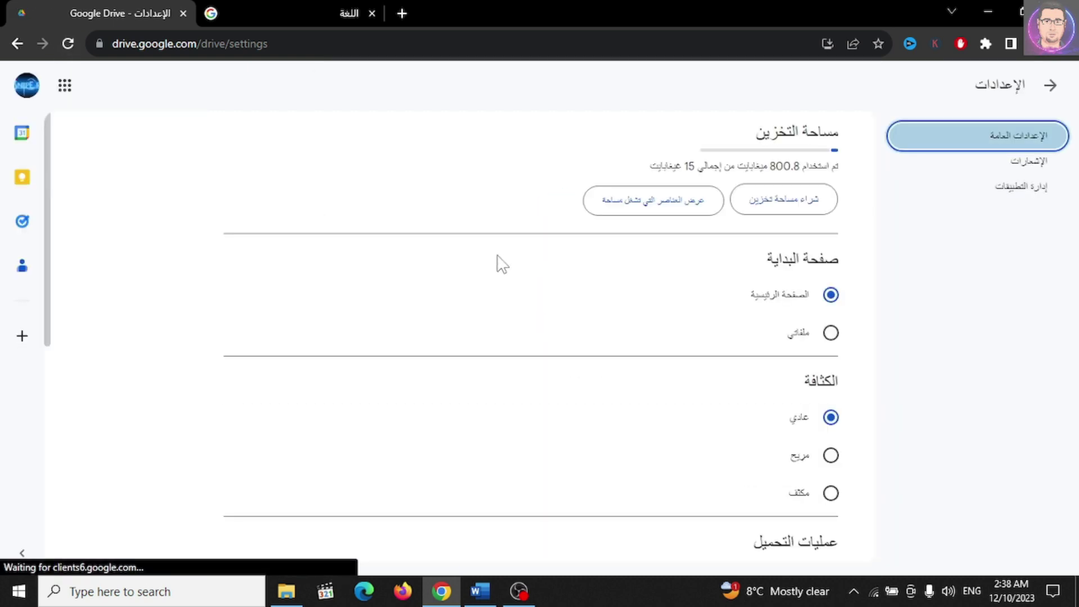
scroll(502, 264, down, 4)
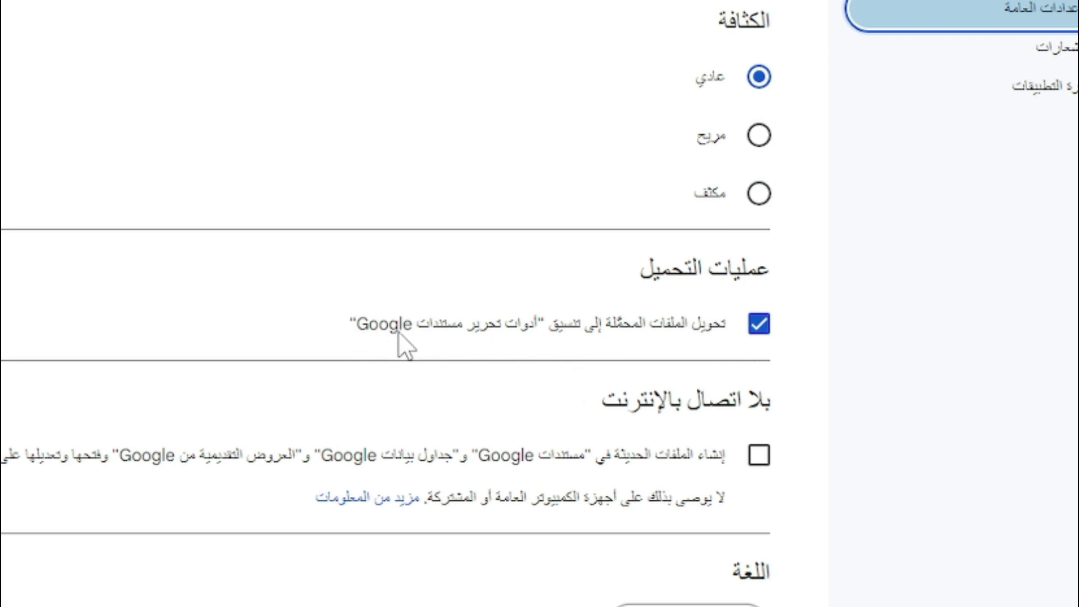
Restore English (United States) as preferred language, reload Drive settings, and return to Drive Home.
click(288, 10)
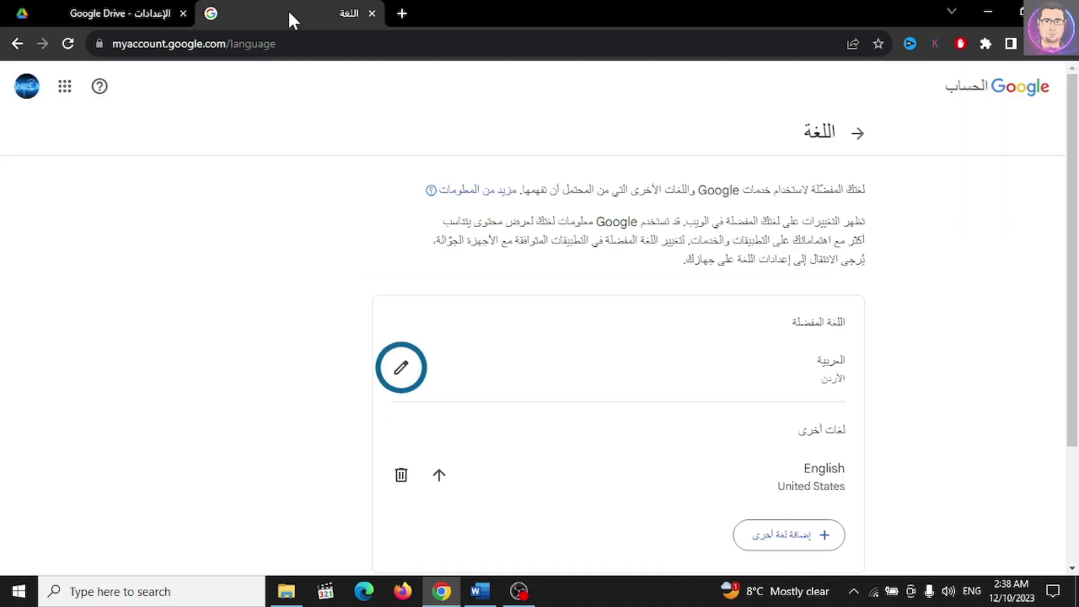
click(438, 475)
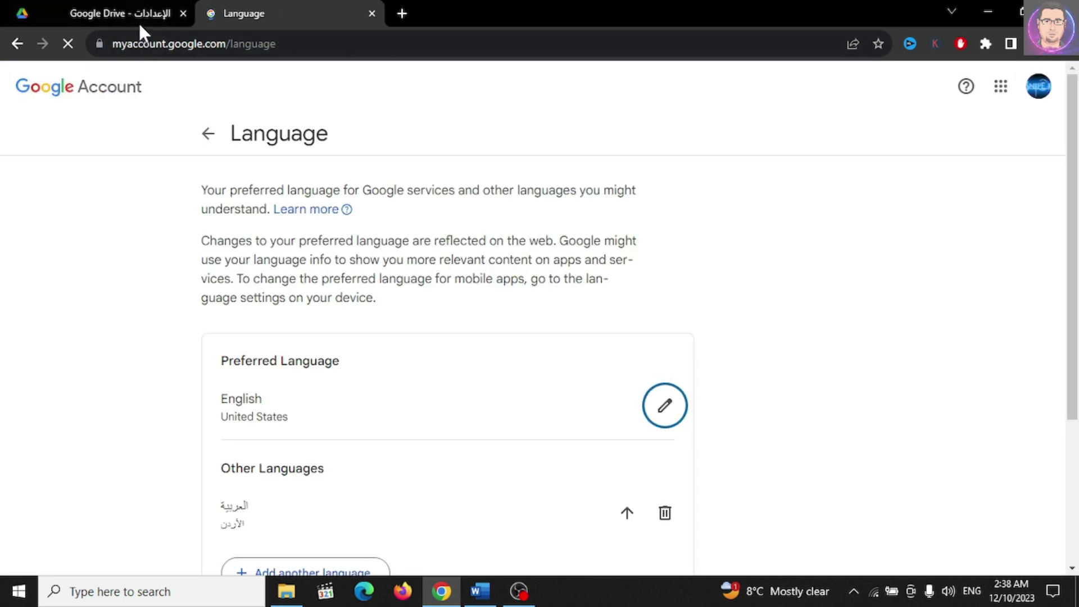
click(126, 12)
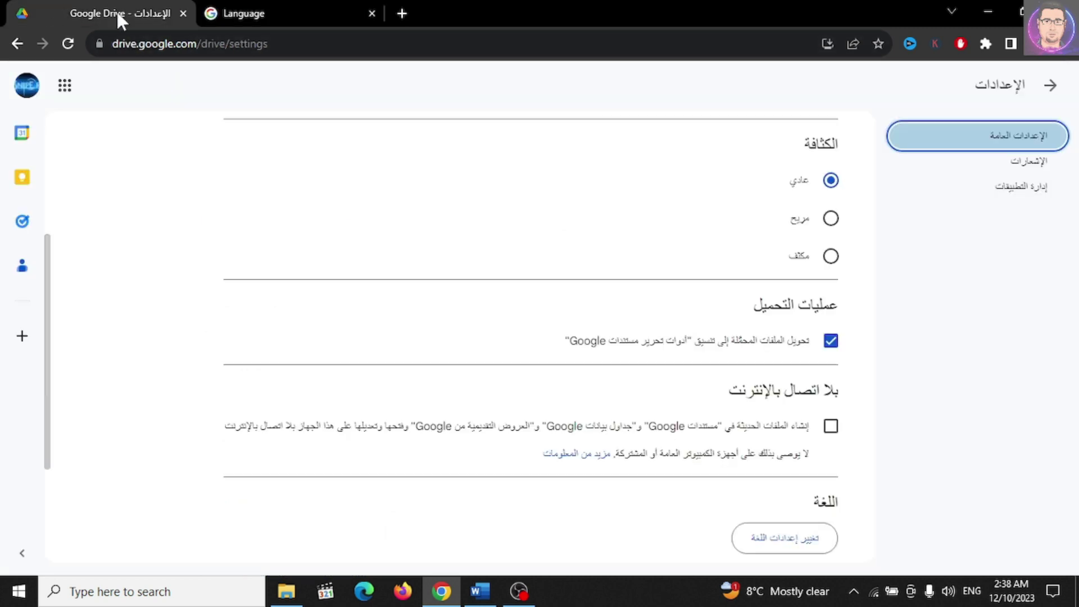
click(65, 46)
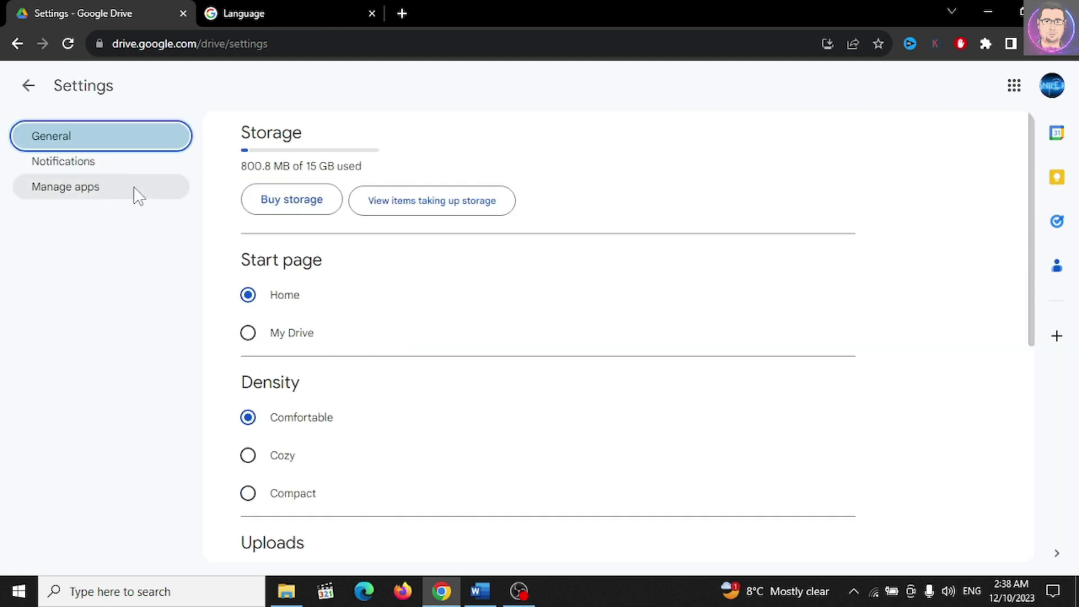
click(31, 86)
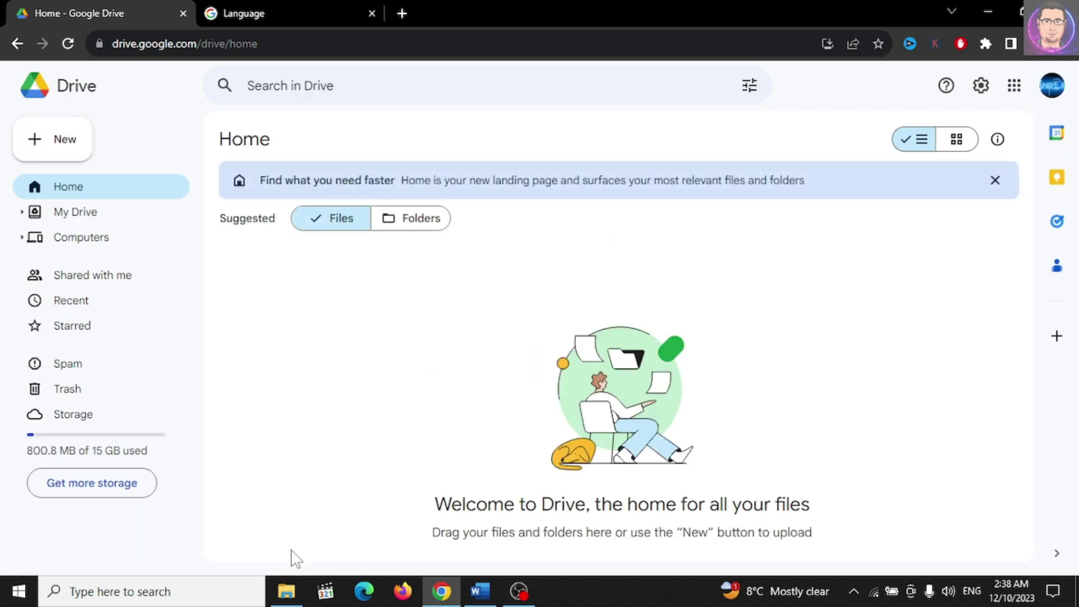
Open english.jpg from folder '1' in File Explorer in the Photos viewer.
click(287, 591)
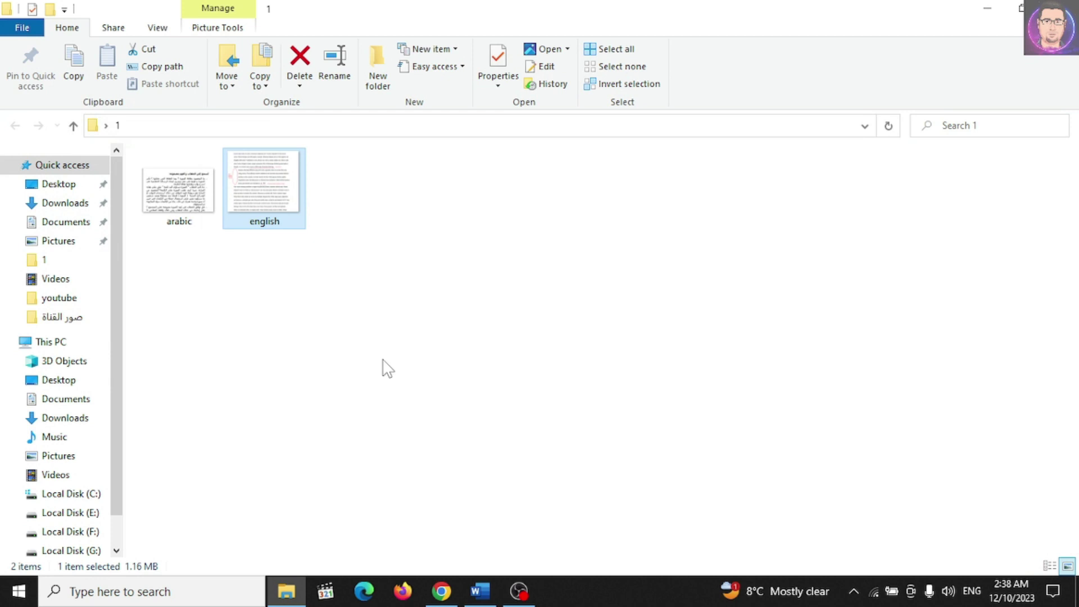
double_click(276, 195)
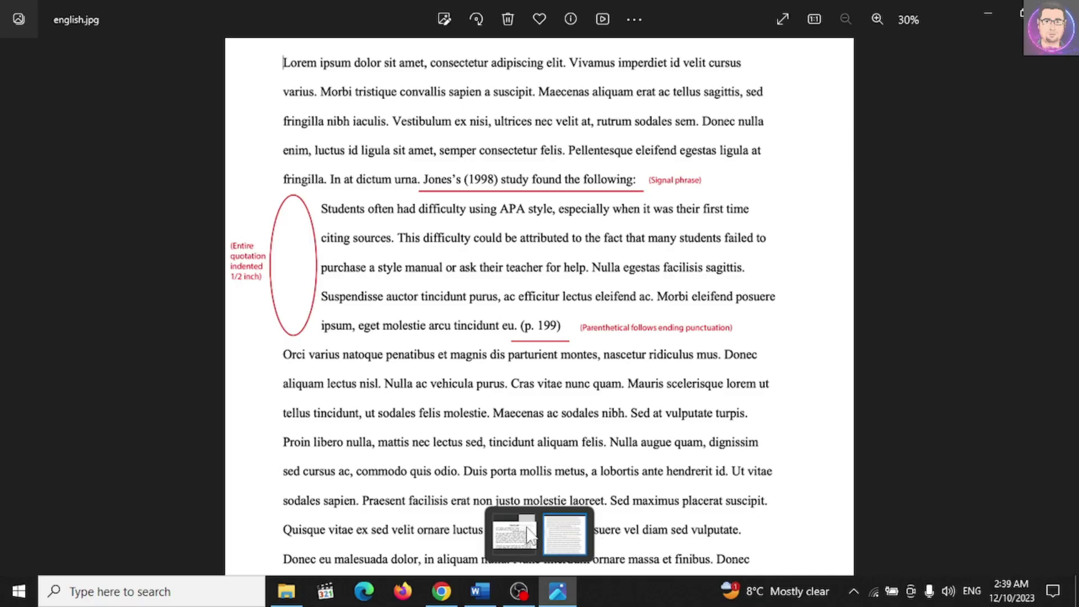
Compare the english and arabic images in Photos, view arabic.png, then close the viewer.
click(528, 531)
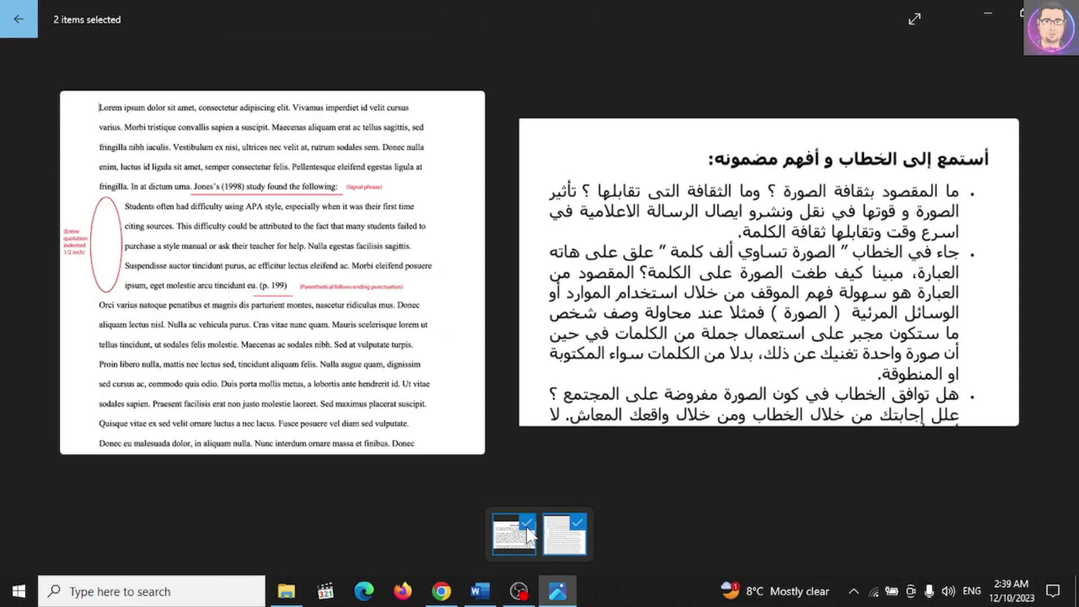
click(528, 531)
click(512, 535)
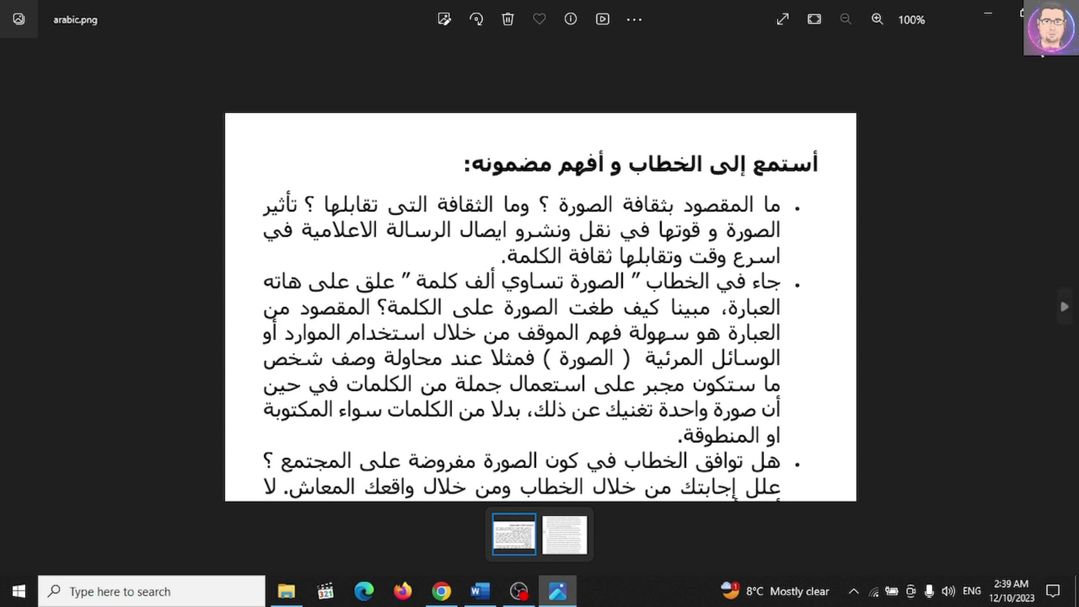
key(alt+F4)
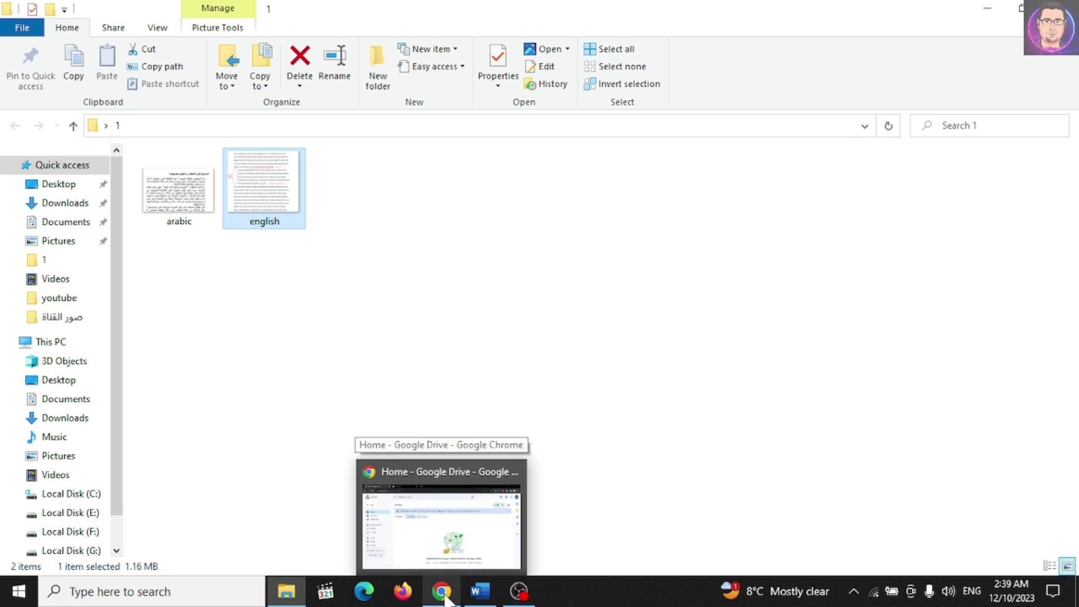
Upload arabic.png and english.jpg together to Google Drive via New > File upload.
mouse_move(440, 591)
click(442, 500)
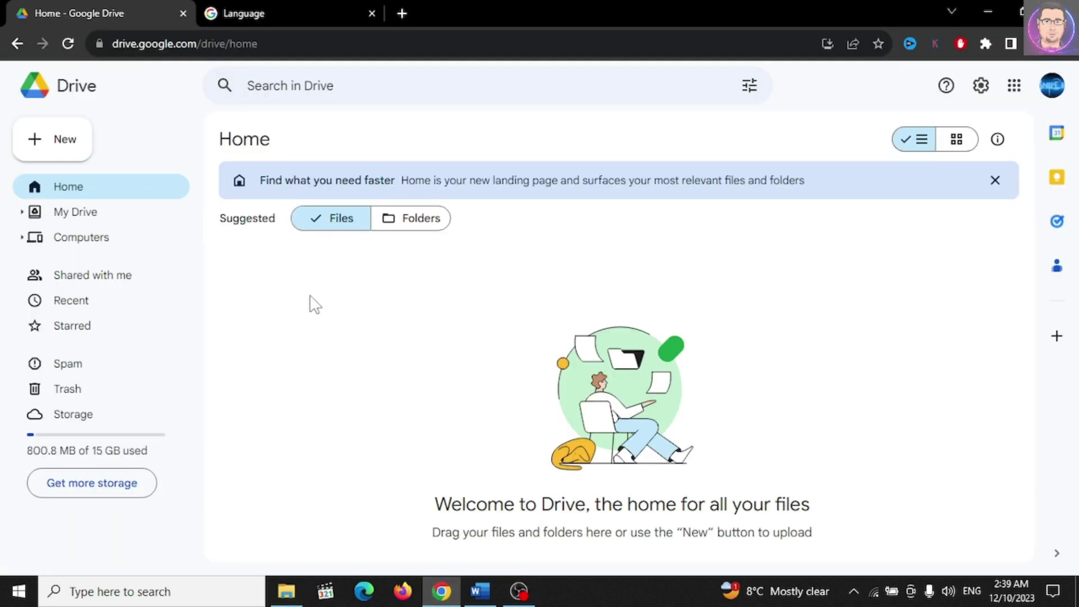
click(70, 144)
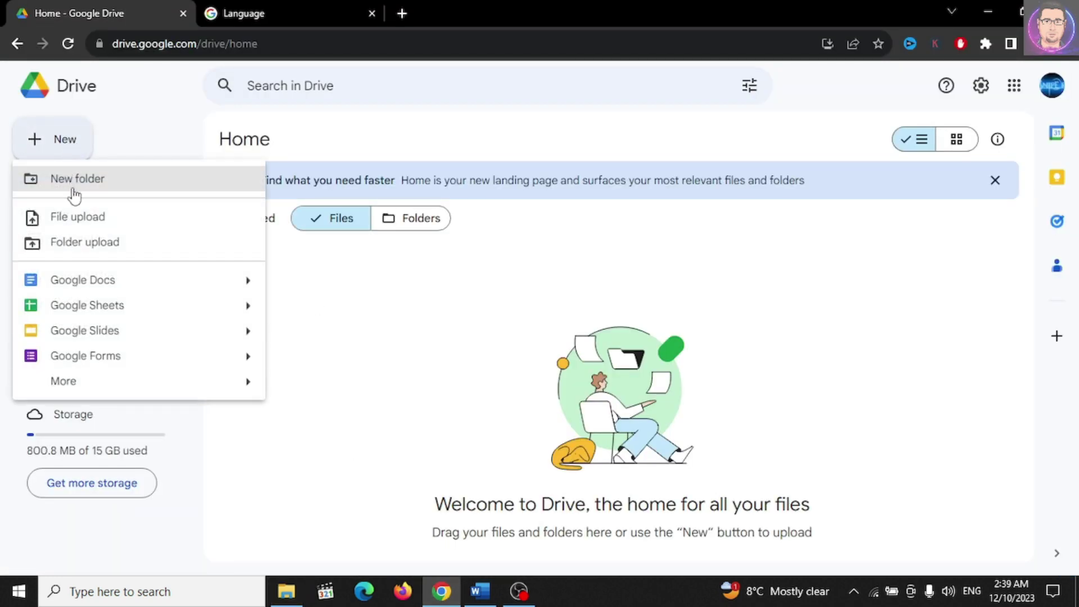
click(76, 219)
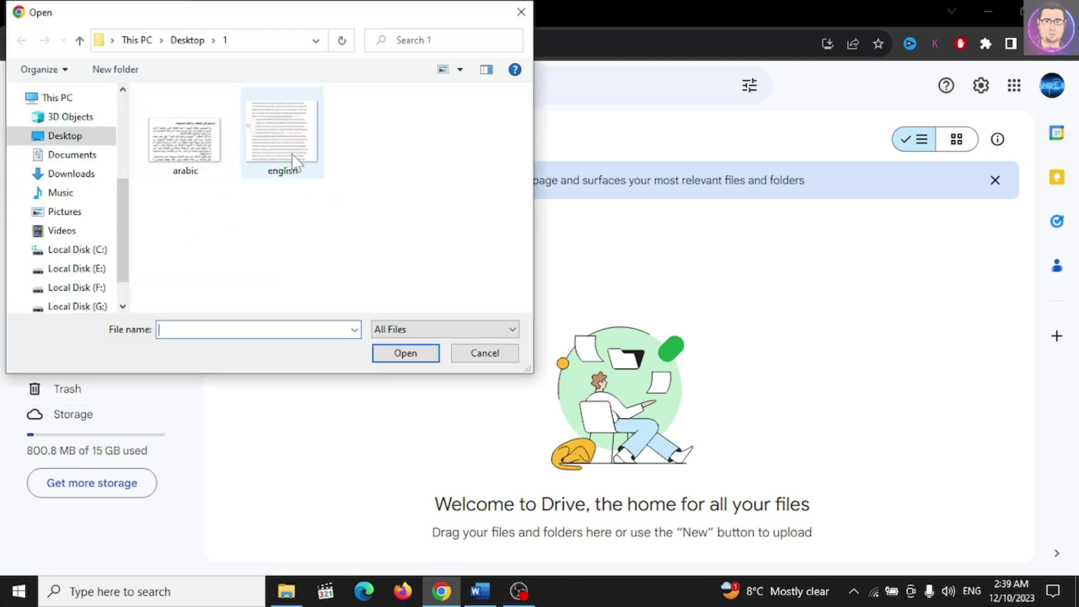
drag(355, 241, 161, 108)
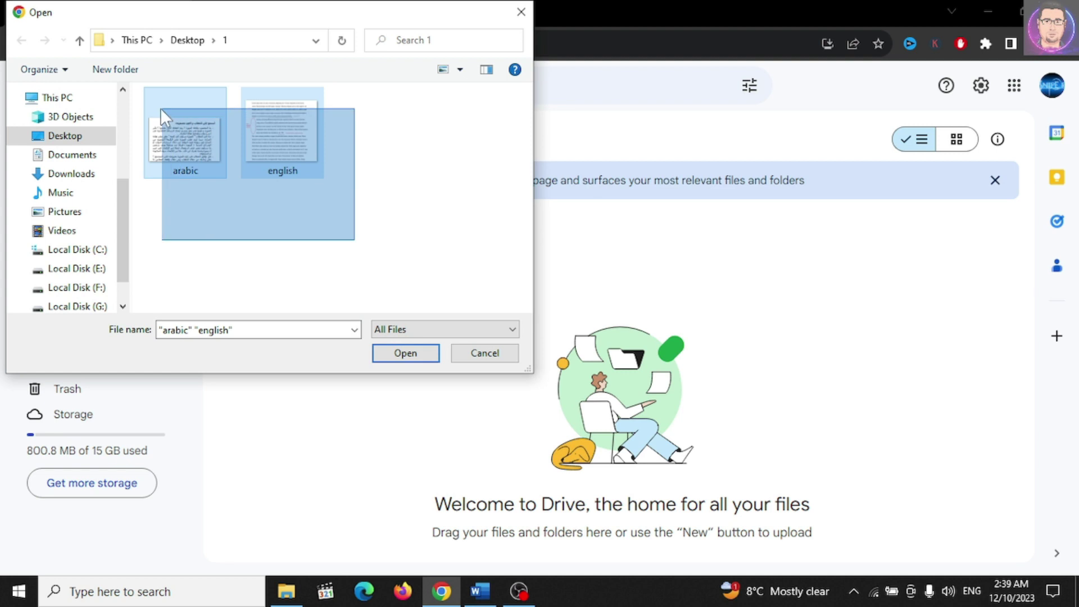
click(405, 353)
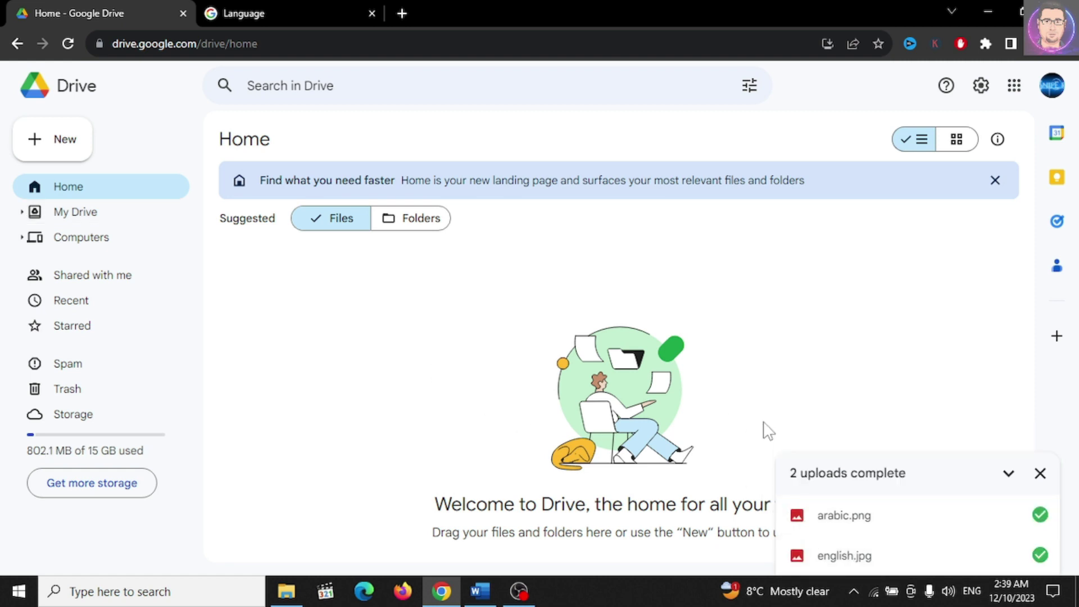
mouse_move(1039, 557)
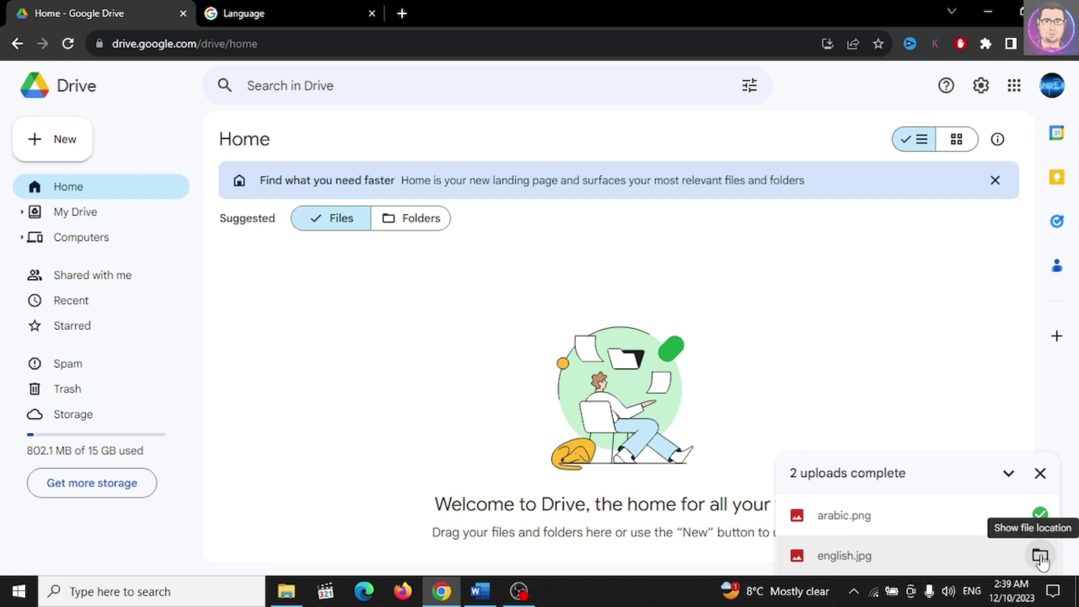
Open arabic.png in My Drive with Google Docs to extract its Arabic text.
click(1040, 557)
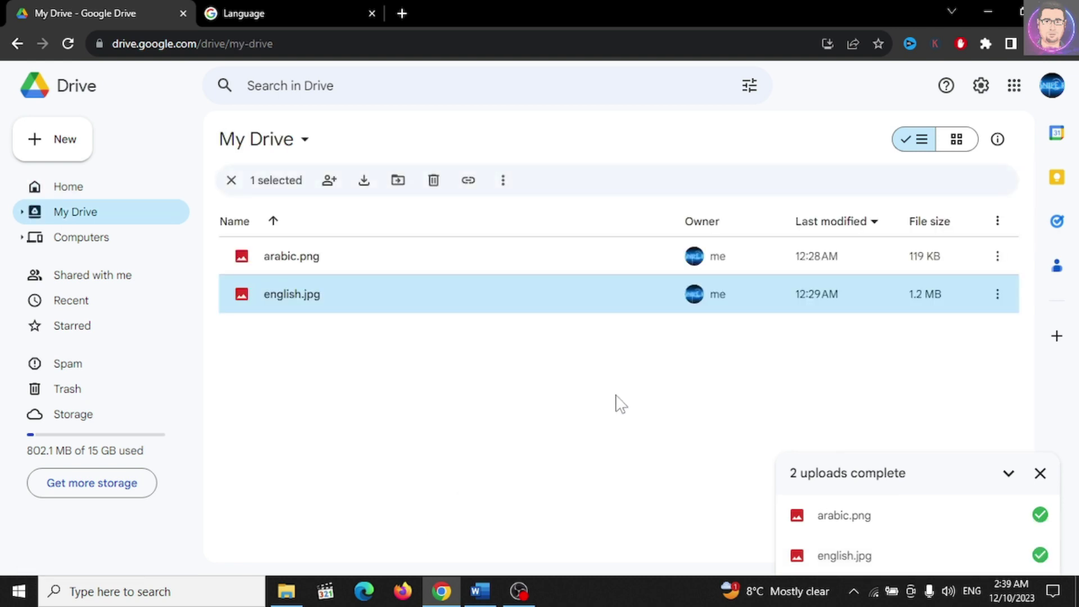
click(440, 387)
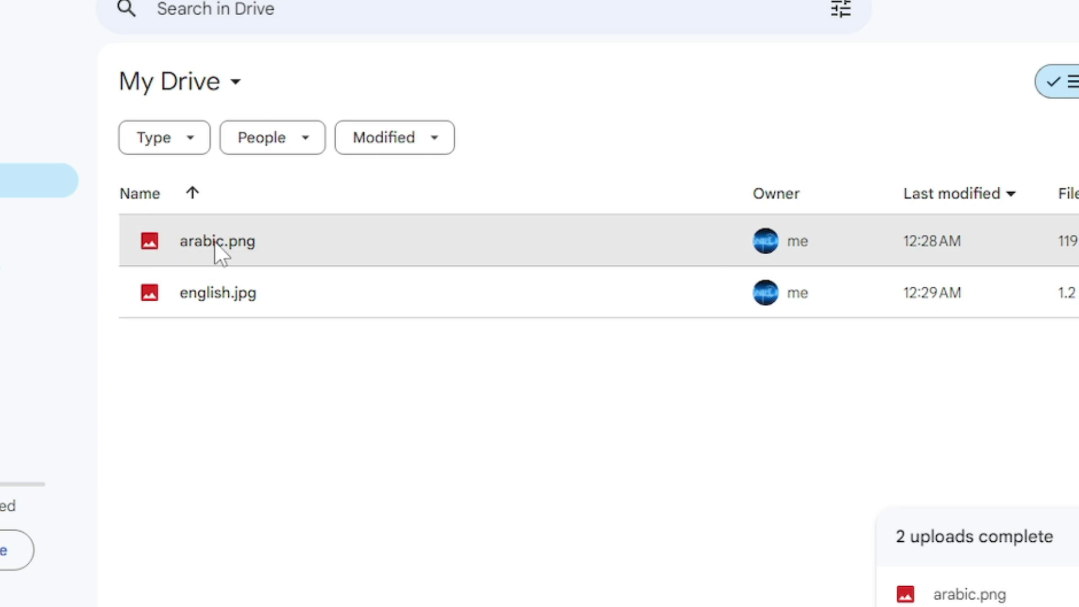
right_click(215, 250)
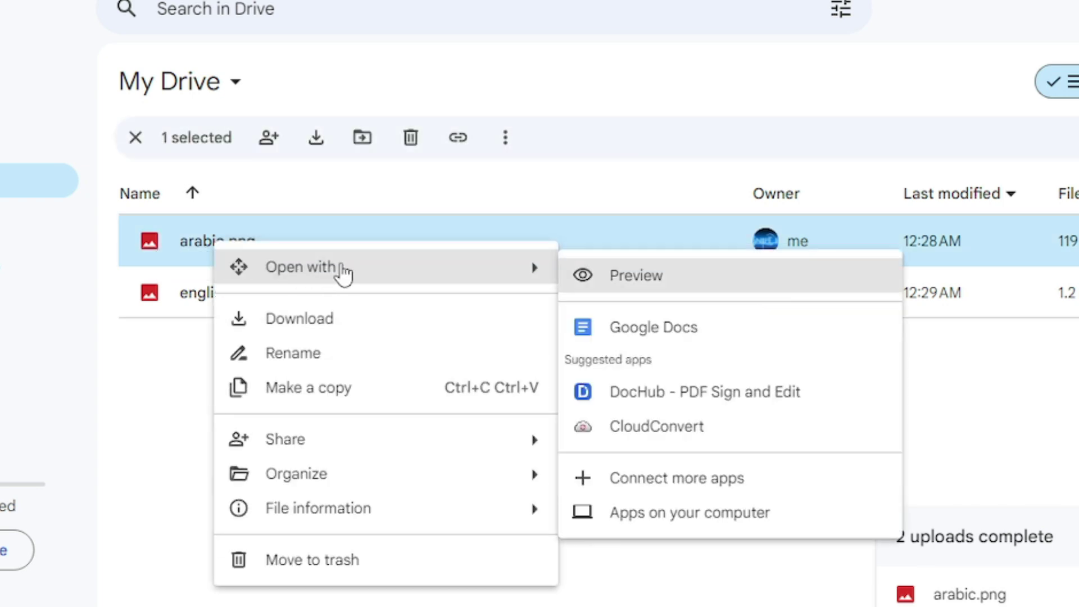
mouse_move(300, 266)
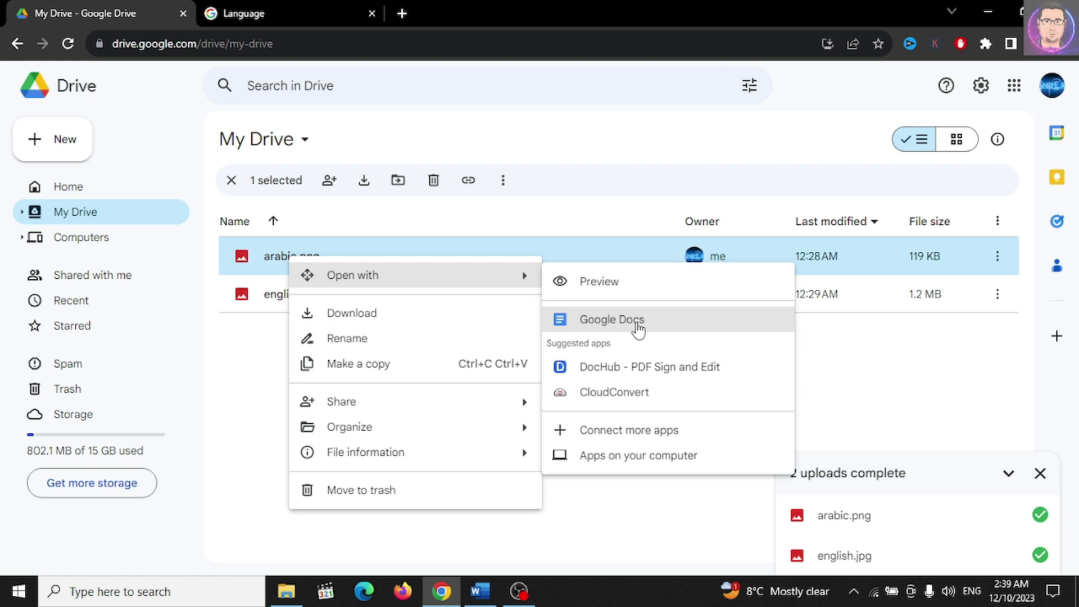
click(640, 332)
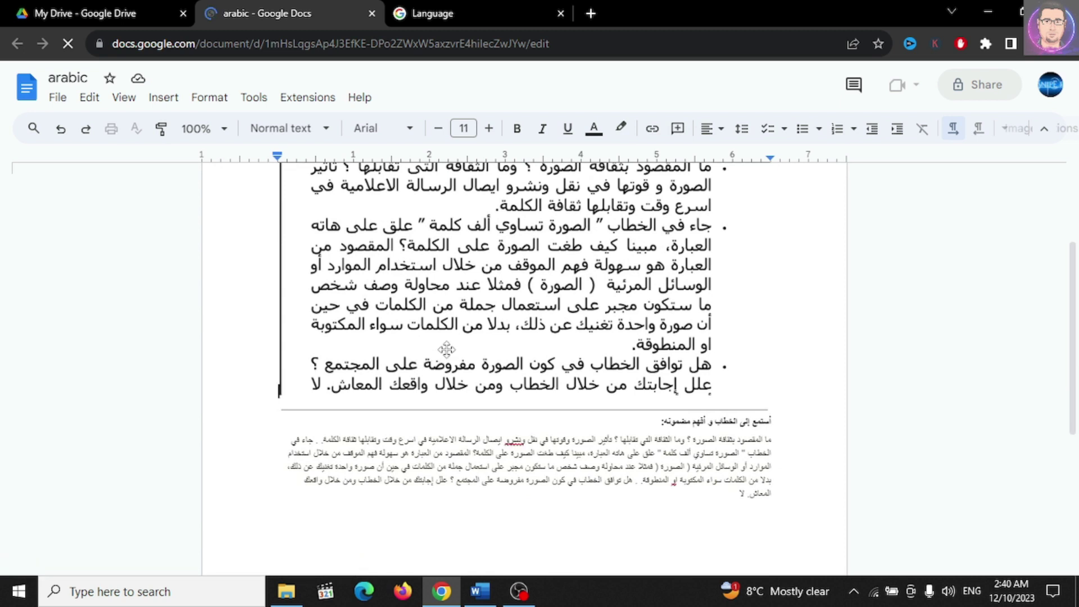
Select the recognised Arabic heading and paragraph below the image and raise the font size to 18.
scroll(548, 309, up, 2)
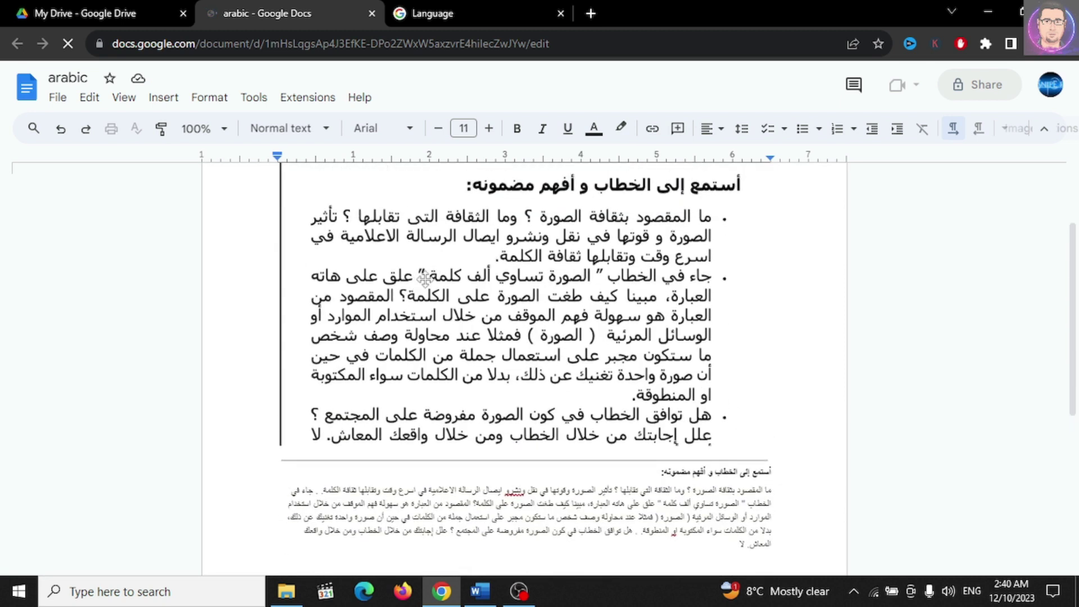
click(530, 281)
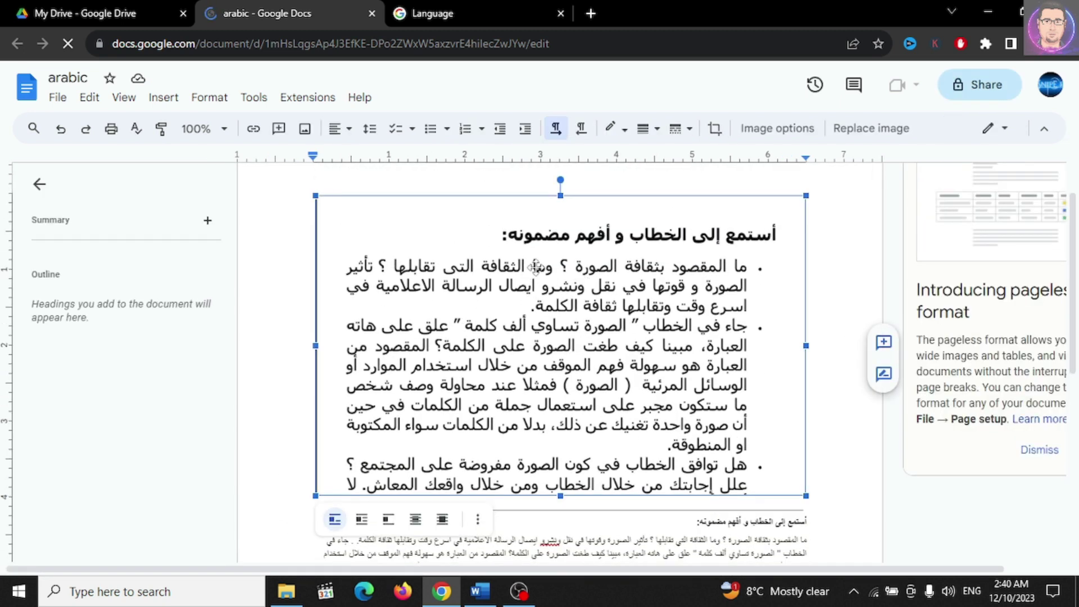
scroll(531, 281, down, 3)
scroll(656, 297, down, 2)
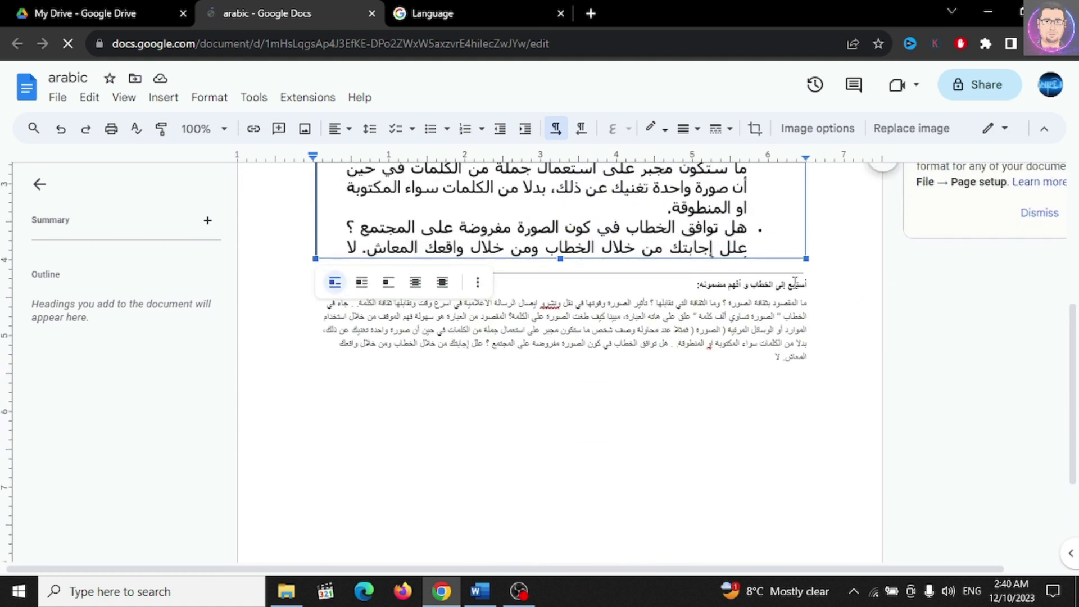
drag(813, 284, 704, 358)
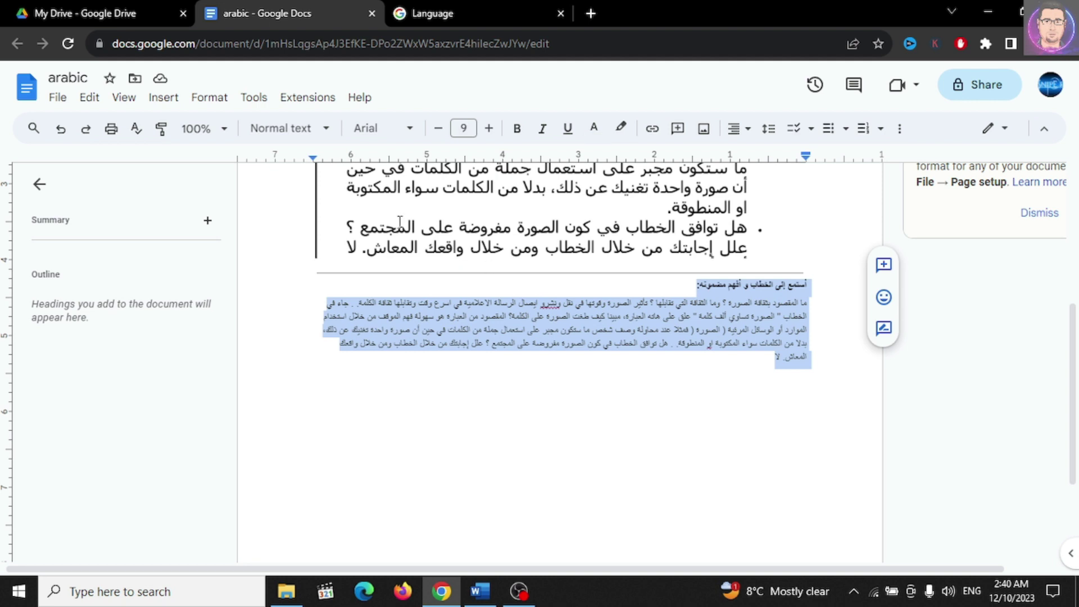
click(488, 128)
click(488, 128)
click(488, 128)
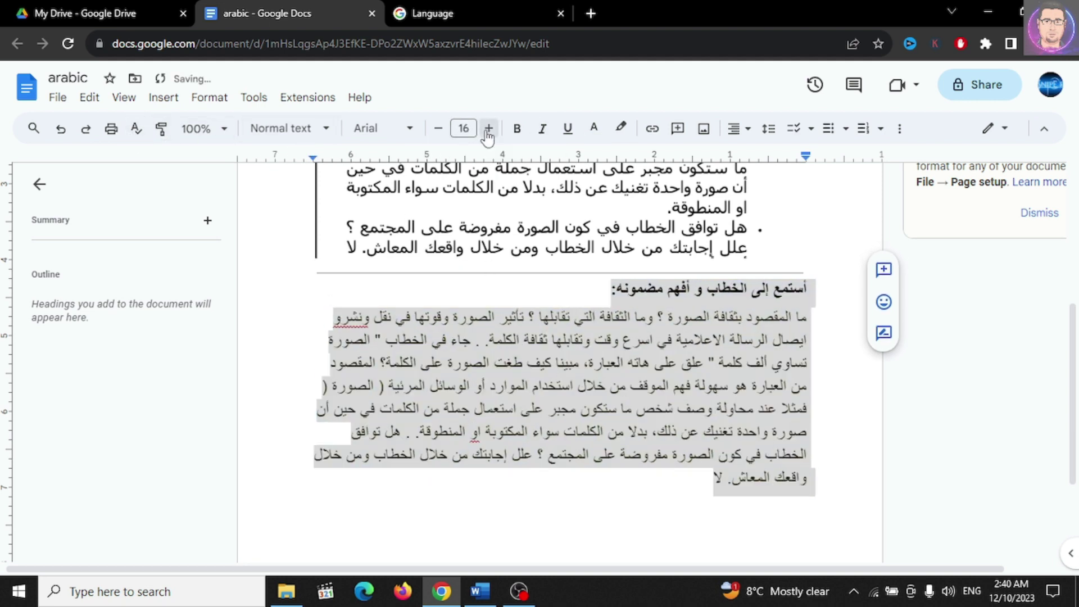
click(488, 128)
click(488, 128)
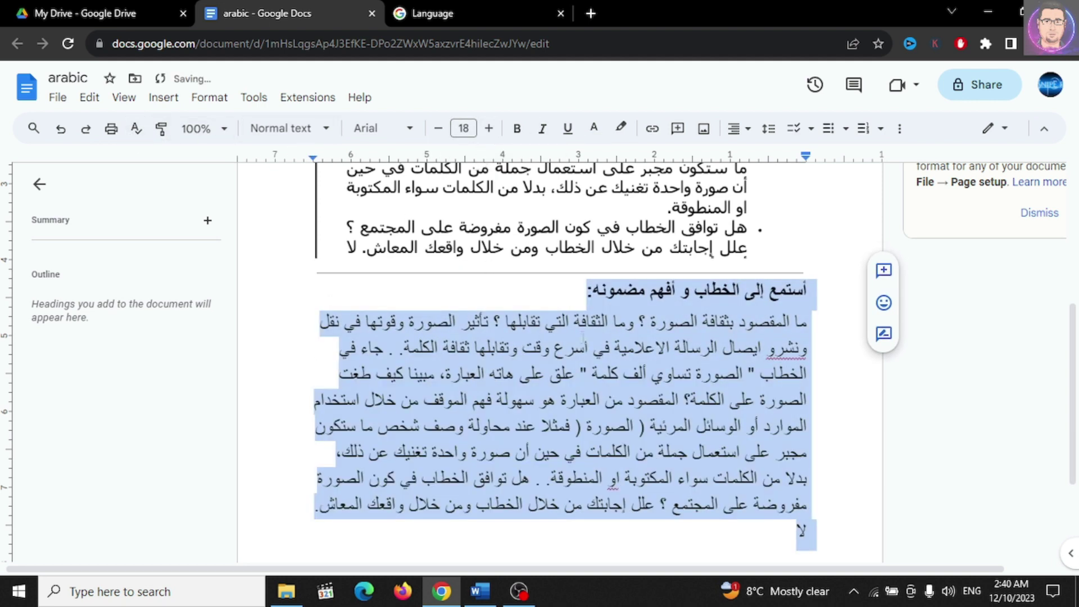
click(677, 399)
Delete the original image and the divider line from the arabic document, then go back to My Drive.
scroll(646, 337, up, 3)
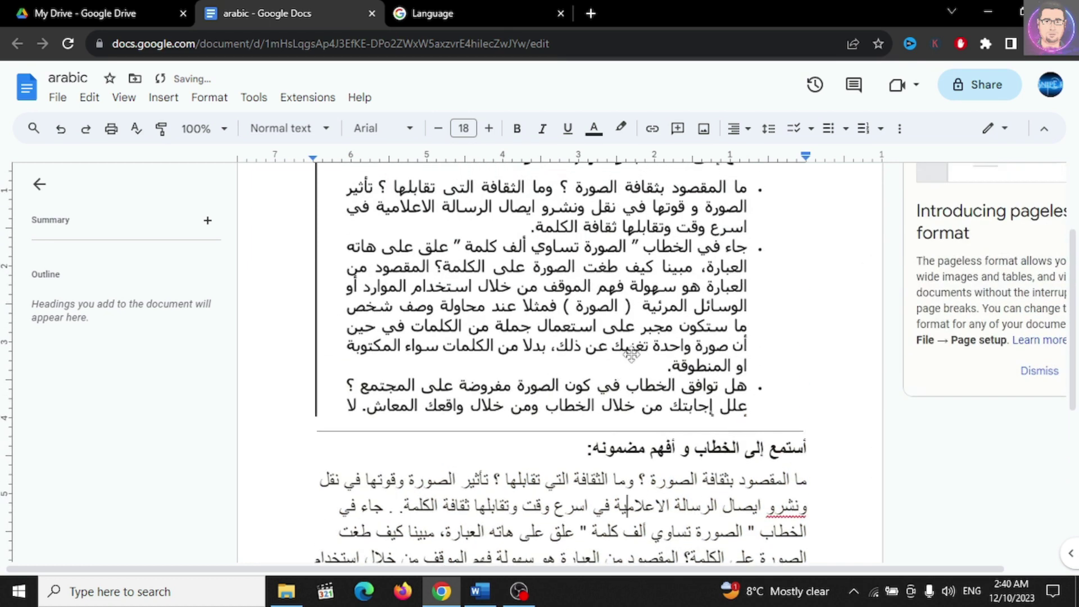
click(619, 294)
scroll(619, 294, up, 1)
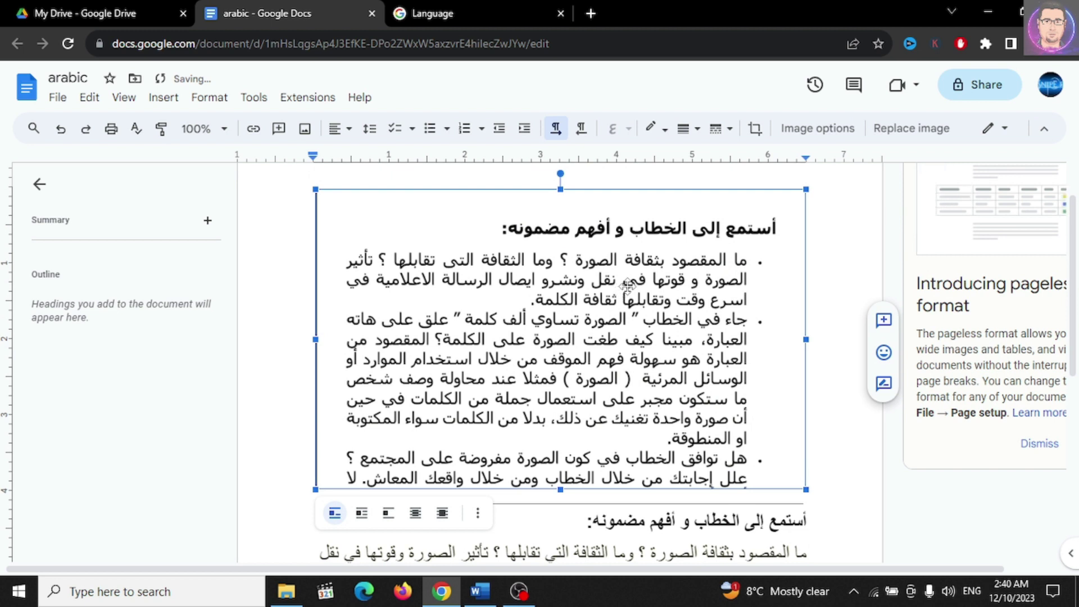
key(Delete)
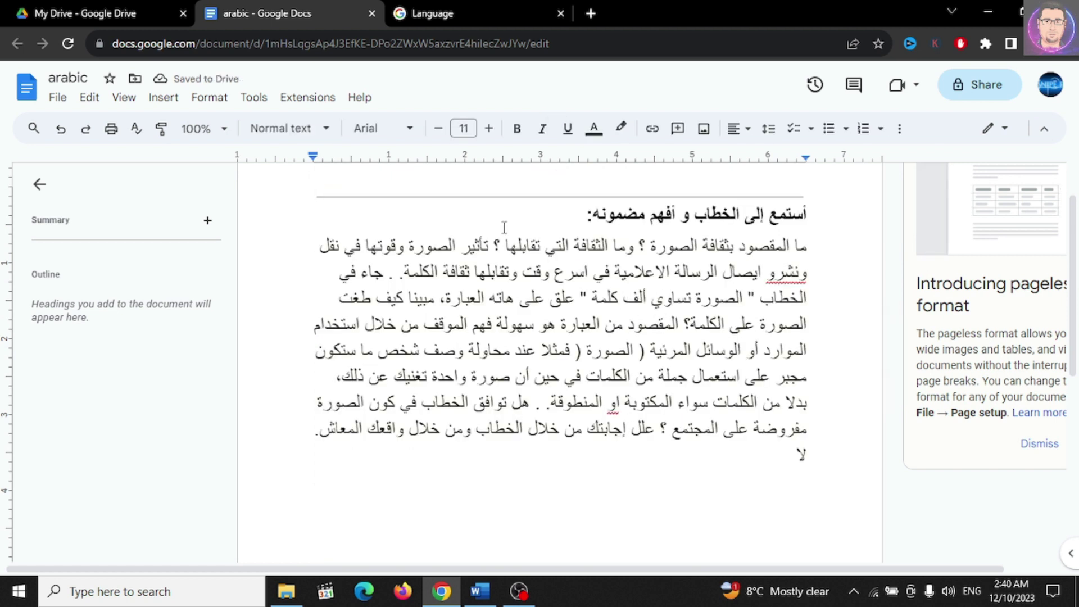
double_click(499, 198)
key(Delete)
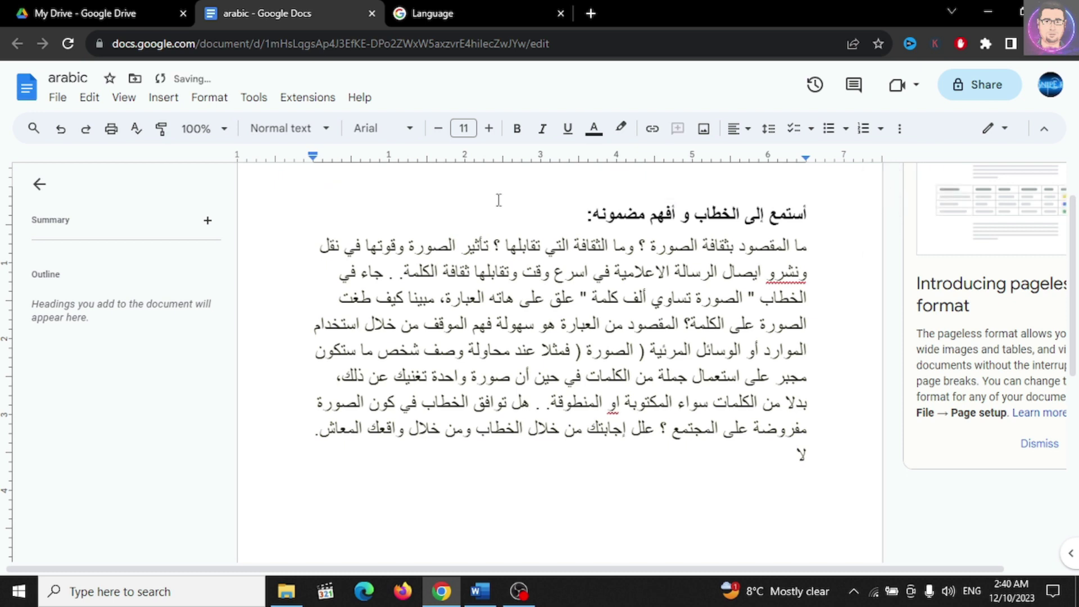
scroll(498, 200, down, 3)
scroll(618, 309, up, 5)
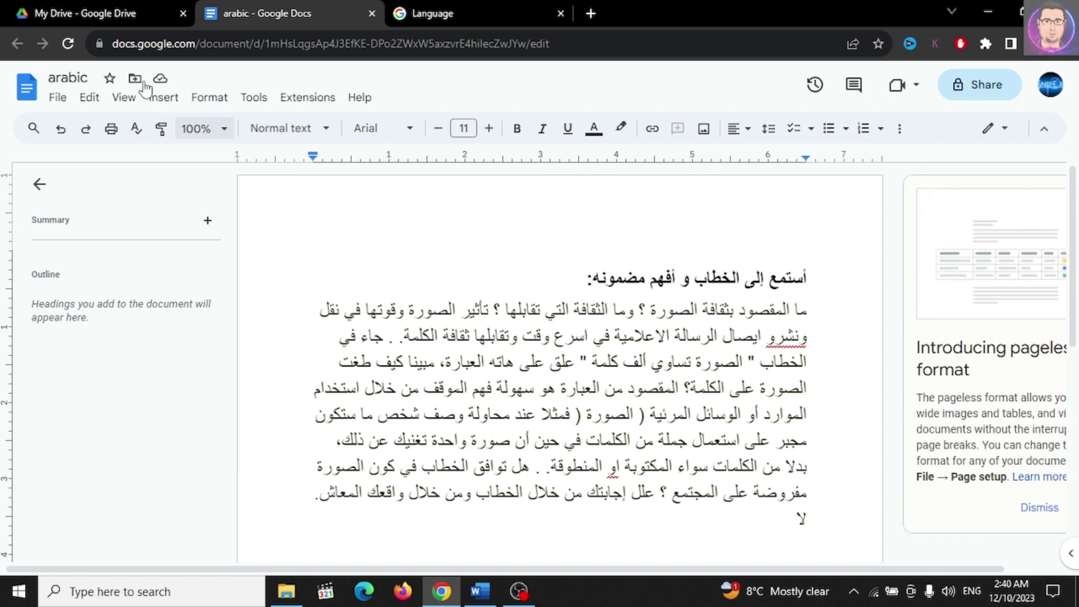
click(95, 11)
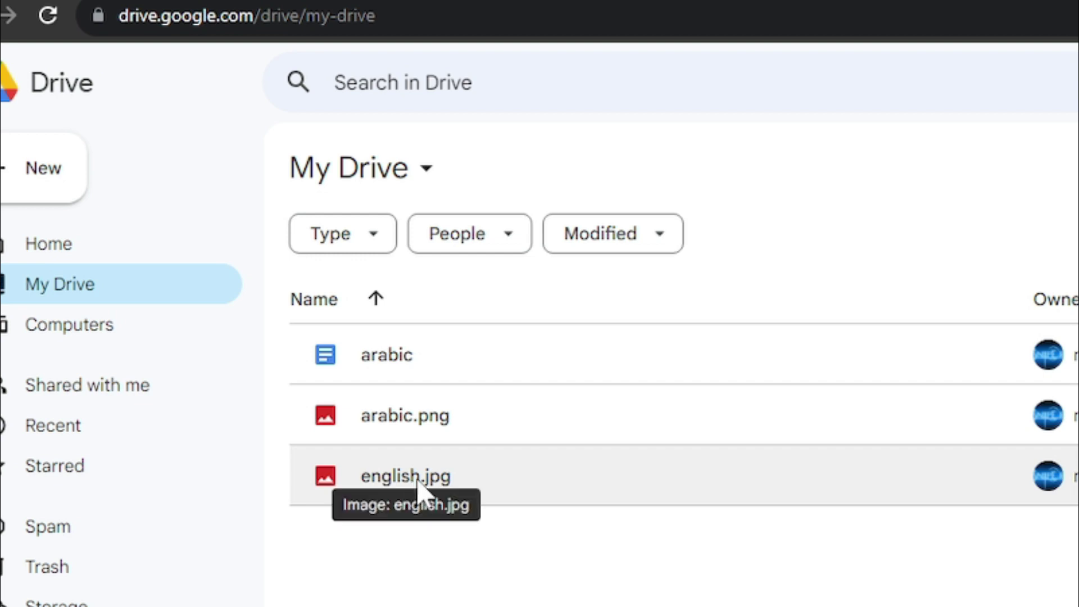
Open english.jpg with Google Docs from its right-click menu in My Drive.
right_click(420, 493)
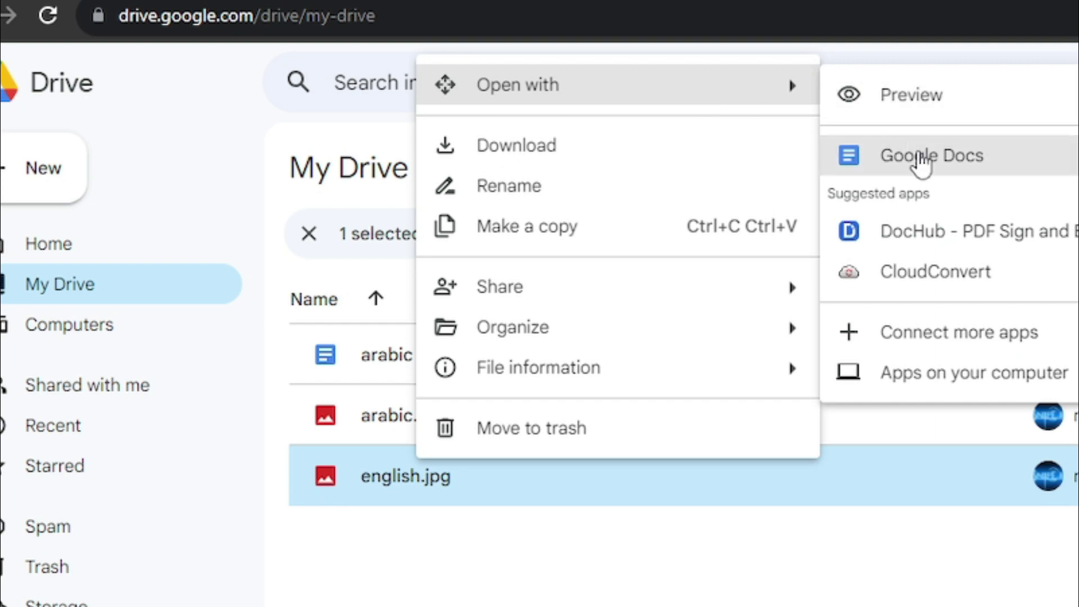
mouse_move(517, 84)
click(913, 154)
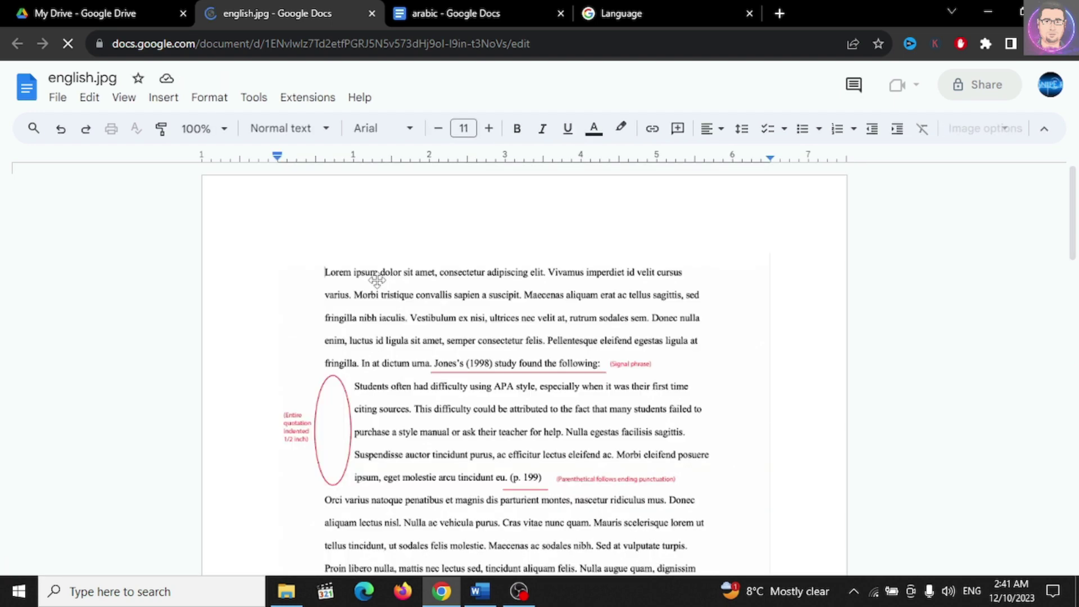
Select all the recognised English paragraphs below the image in Google Docs.
scroll(413, 302, down, 4)
scroll(440, 318, up, 3)
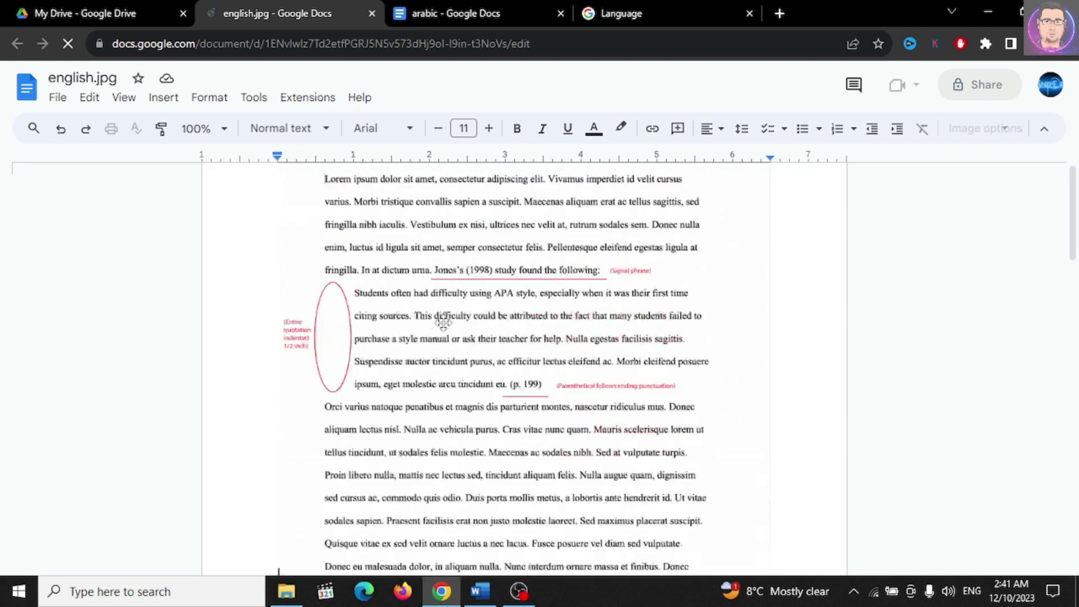
scroll(506, 309, up, 3)
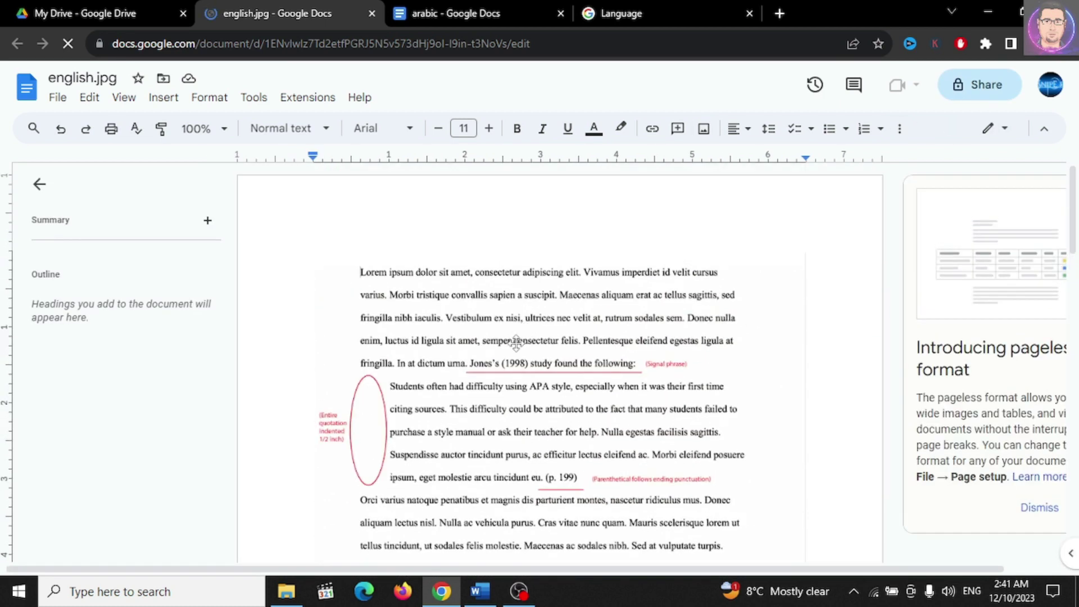
click(511, 338)
scroll(456, 321, down, 5)
scroll(456, 322, down, 3)
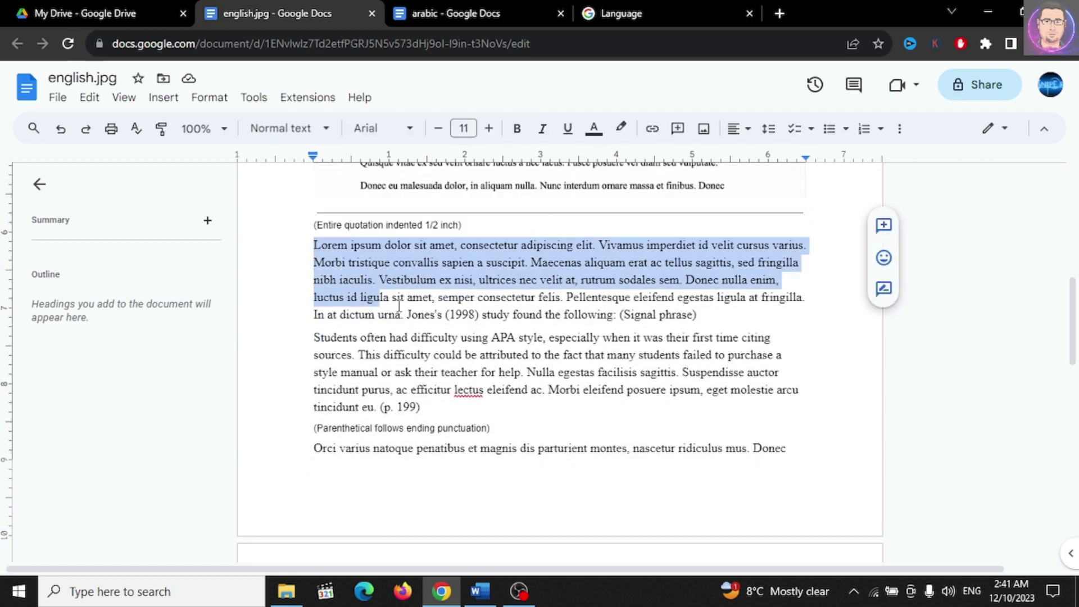
drag(315, 245, 660, 454)
click(758, 467)
mouse_move(769, 481)
mouse_down()
mouse_move(493, 323)
mouse_move(304, 249)
mouse_up()
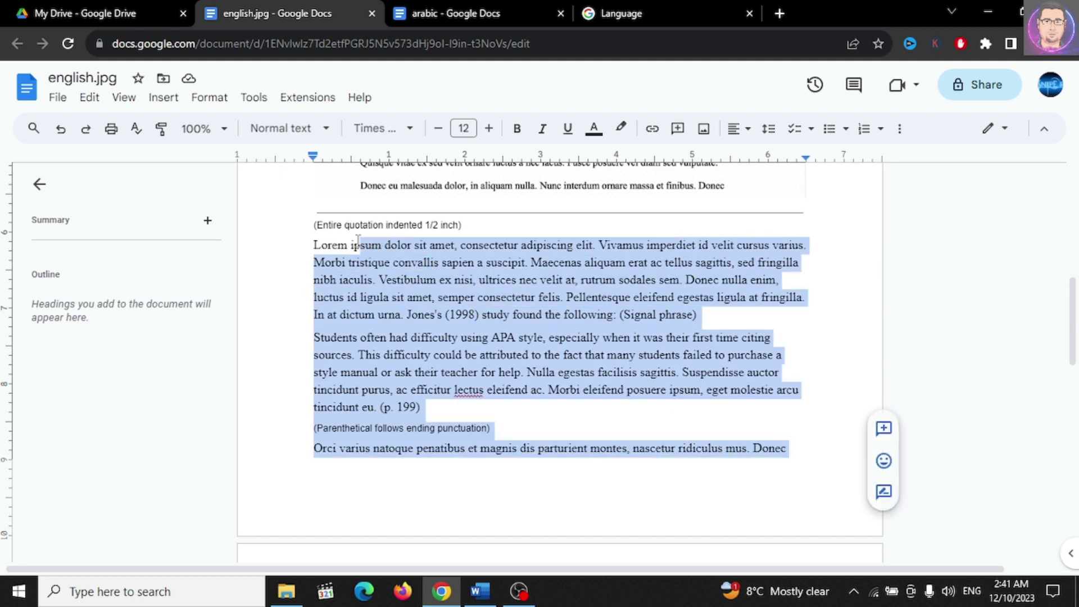
Copy the selected English text and bring the blank Word document forward.
right_click(370, 286)
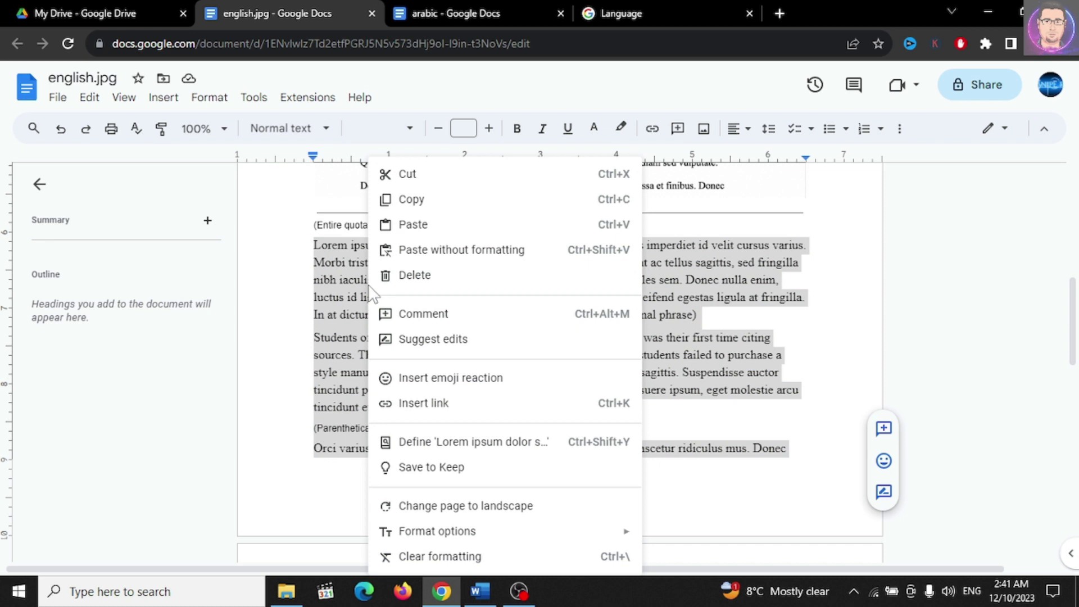
click(413, 201)
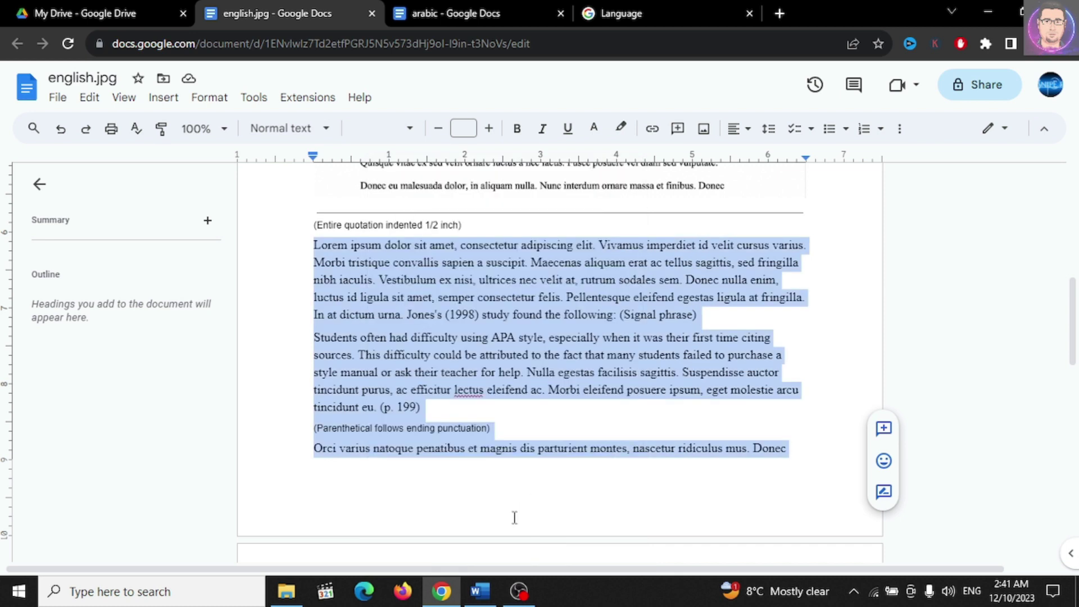
click(479, 591)
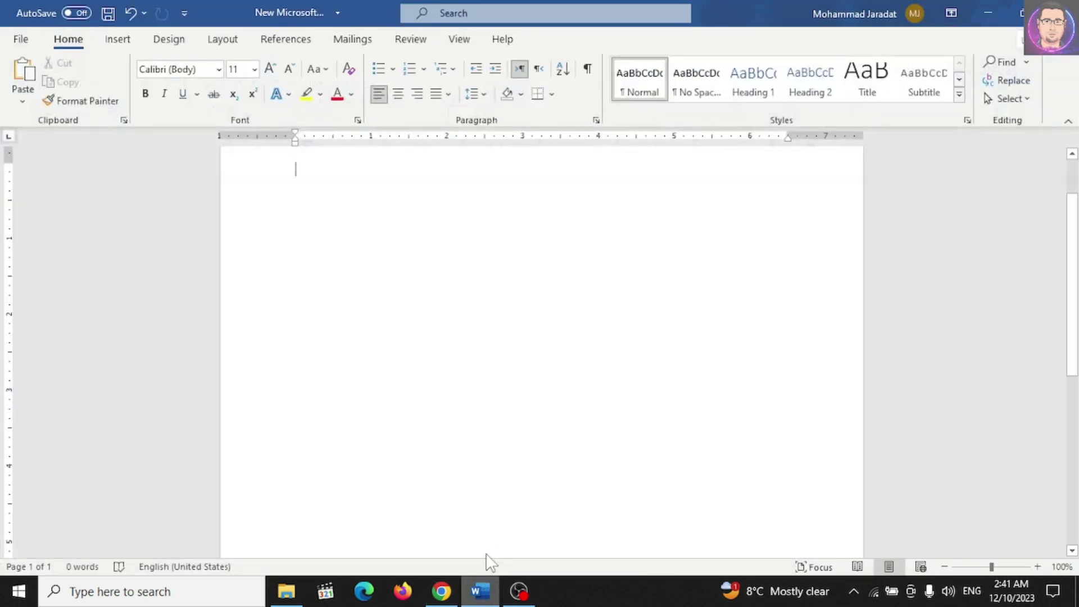
Paste the English paragraphs into Word and make all the text bold at size 22.
right_click(472, 306)
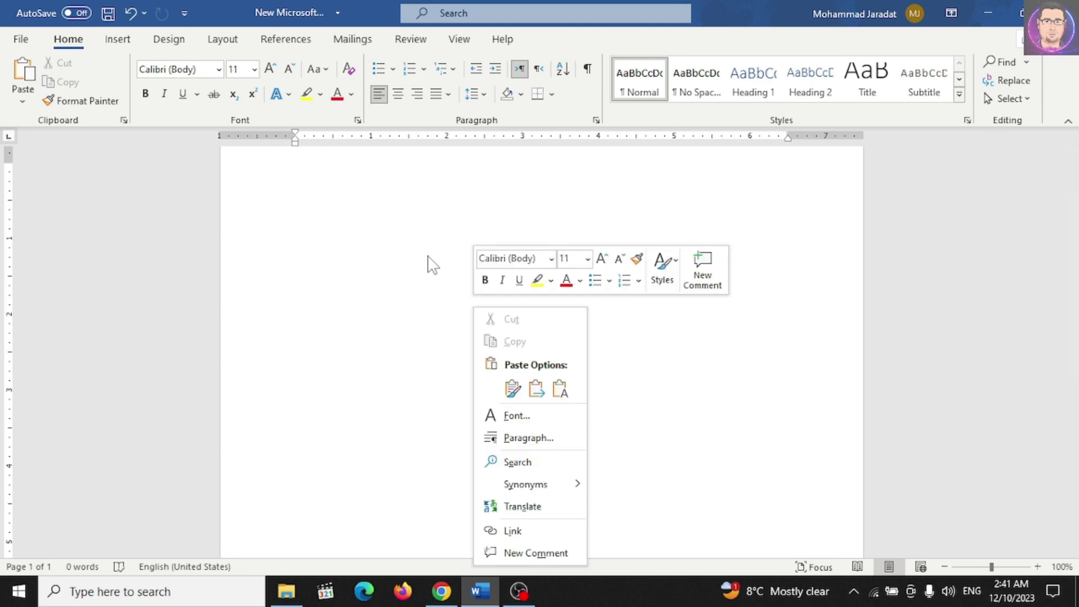
click(512, 388)
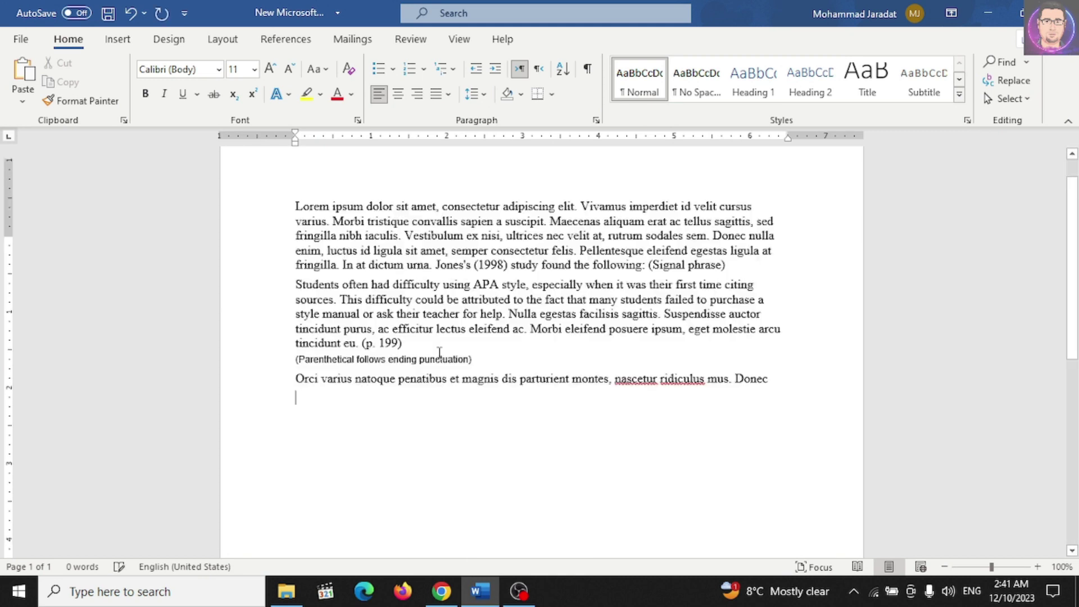
drag(451, 288, 406, 303)
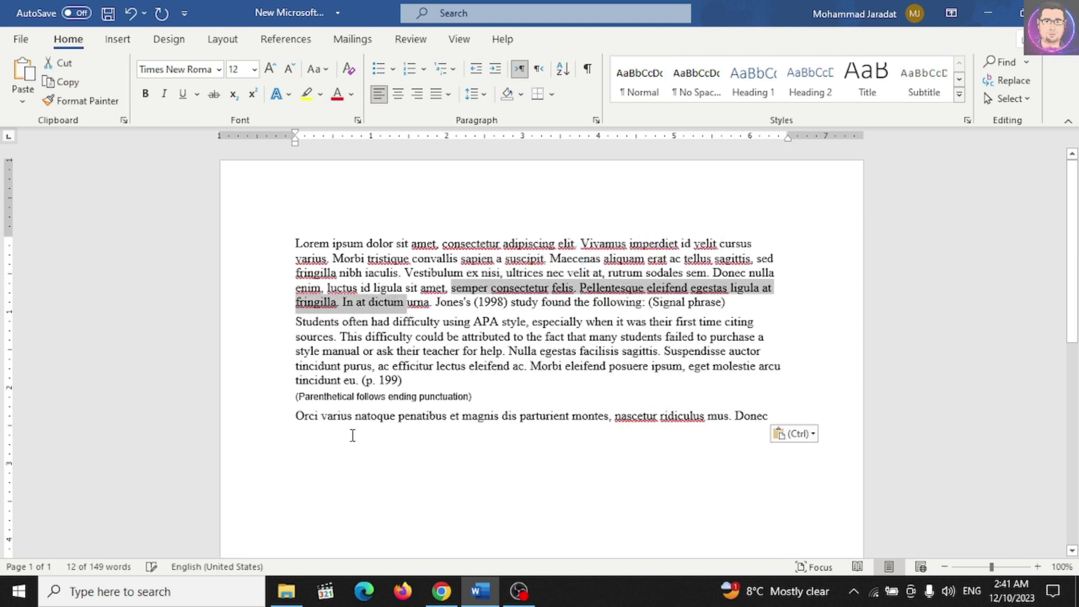
key(ctrl+a)
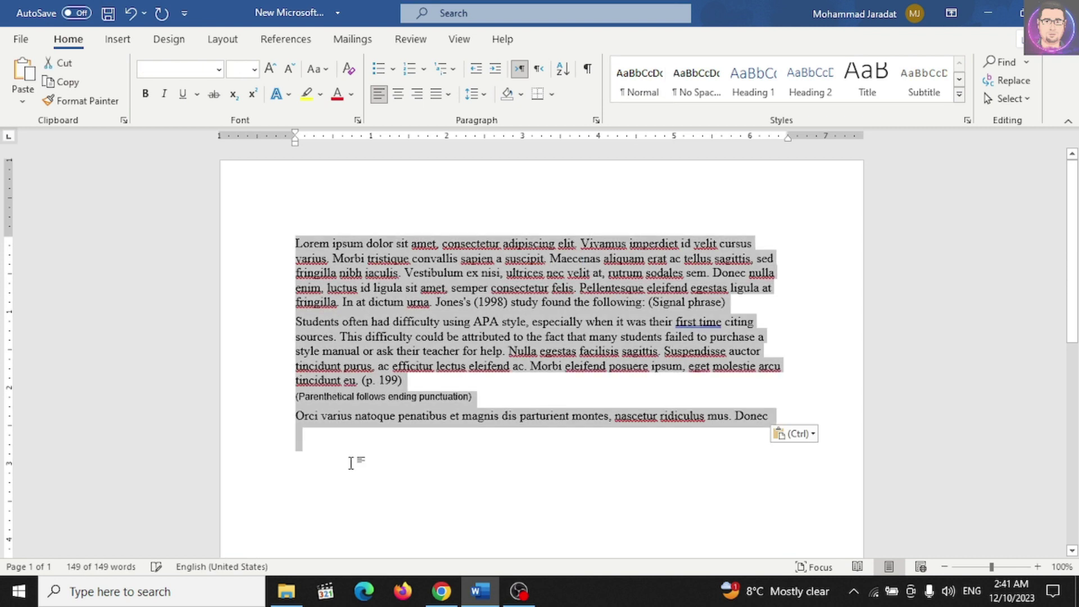
click(145, 94)
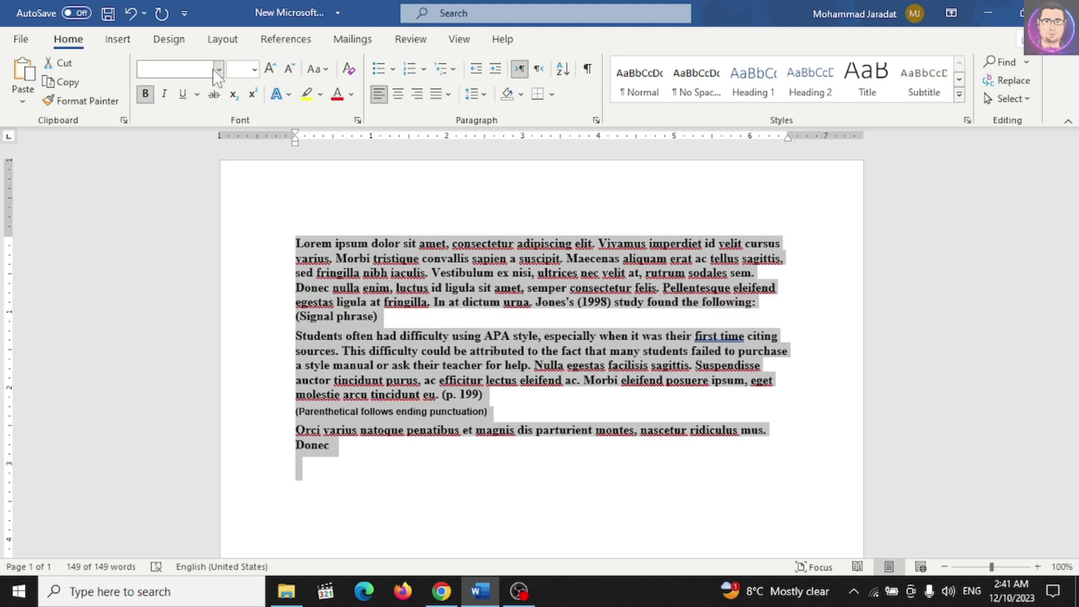
click(255, 69)
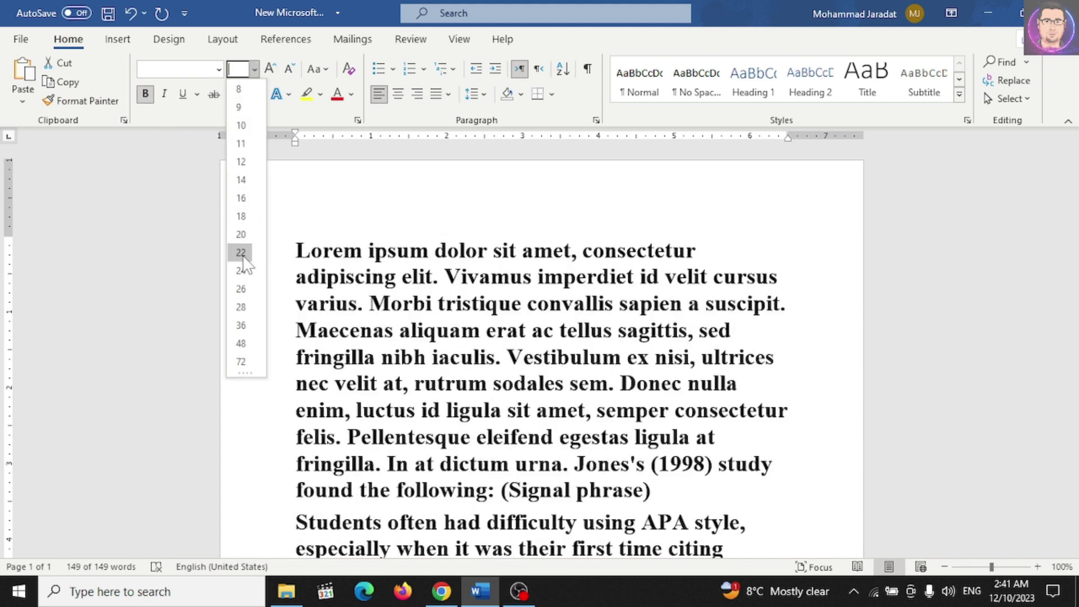
click(241, 252)
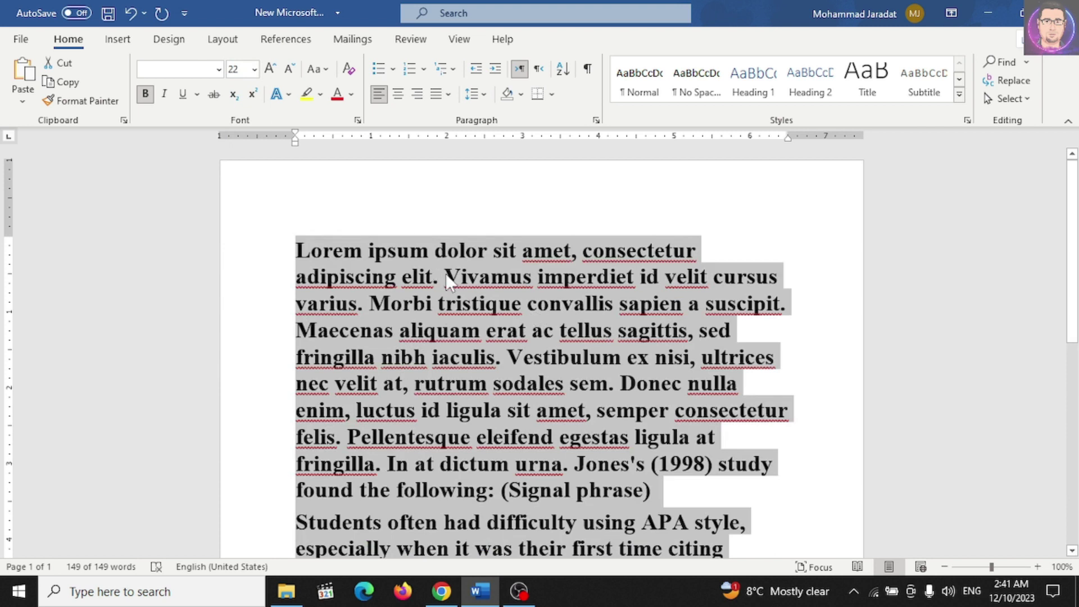
Insert a page break after the English text, then return to the English Google Doc.
scroll(447, 276, down, 3)
scroll(446, 275, down, 5)
scroll(446, 275, down, 2)
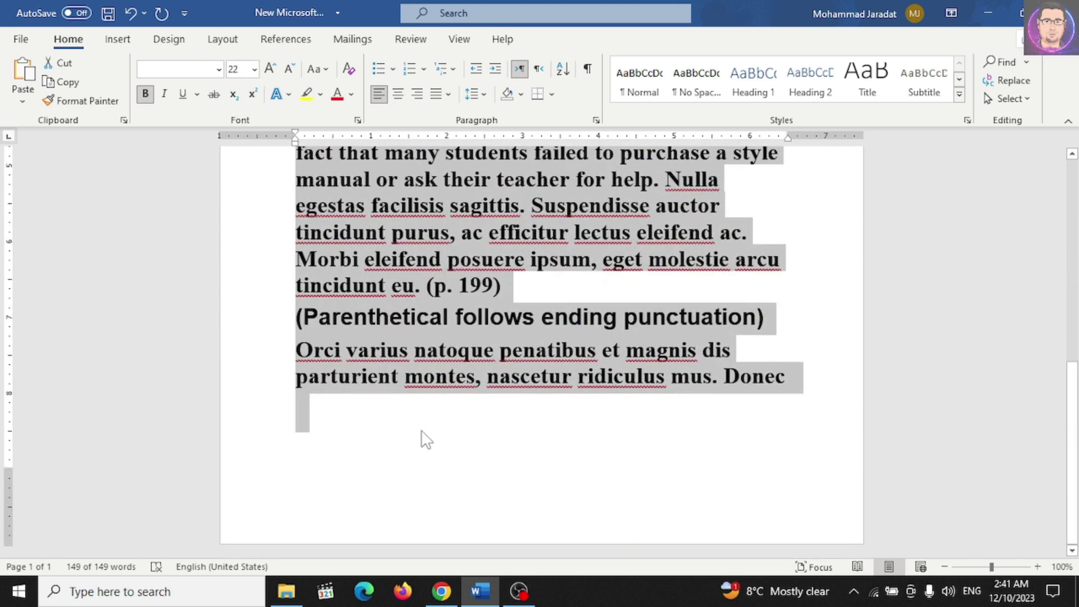
click(397, 442)
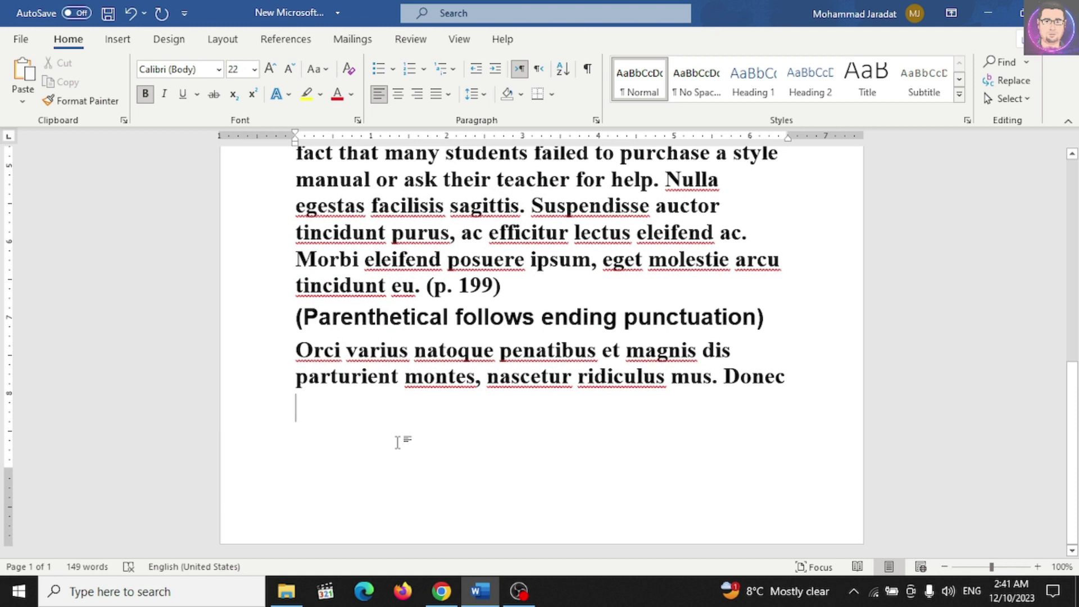
key(ctrl+Return)
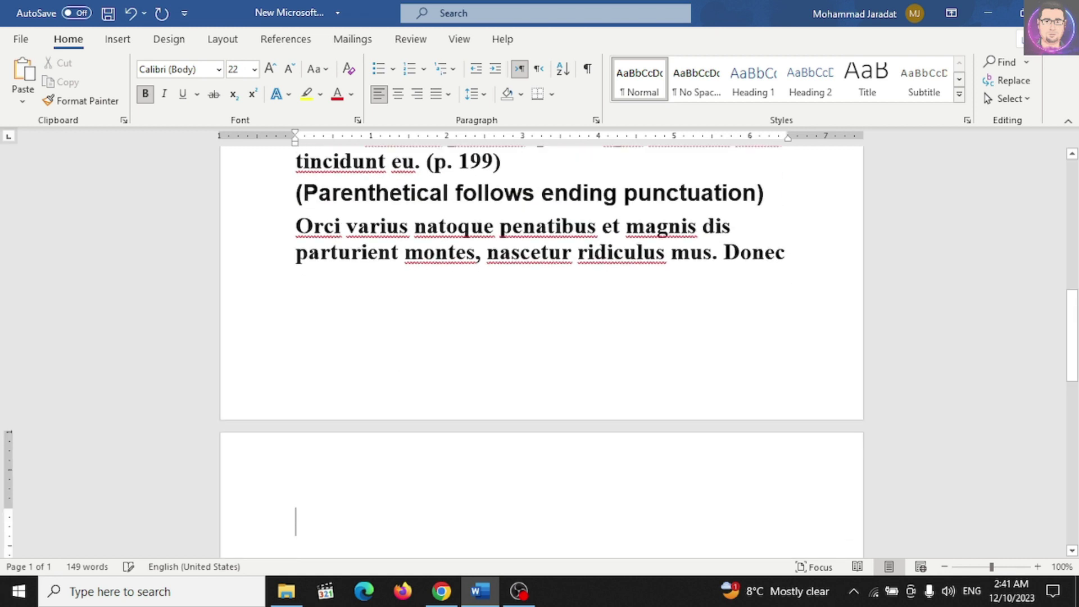
scroll(541, 348, down, 3)
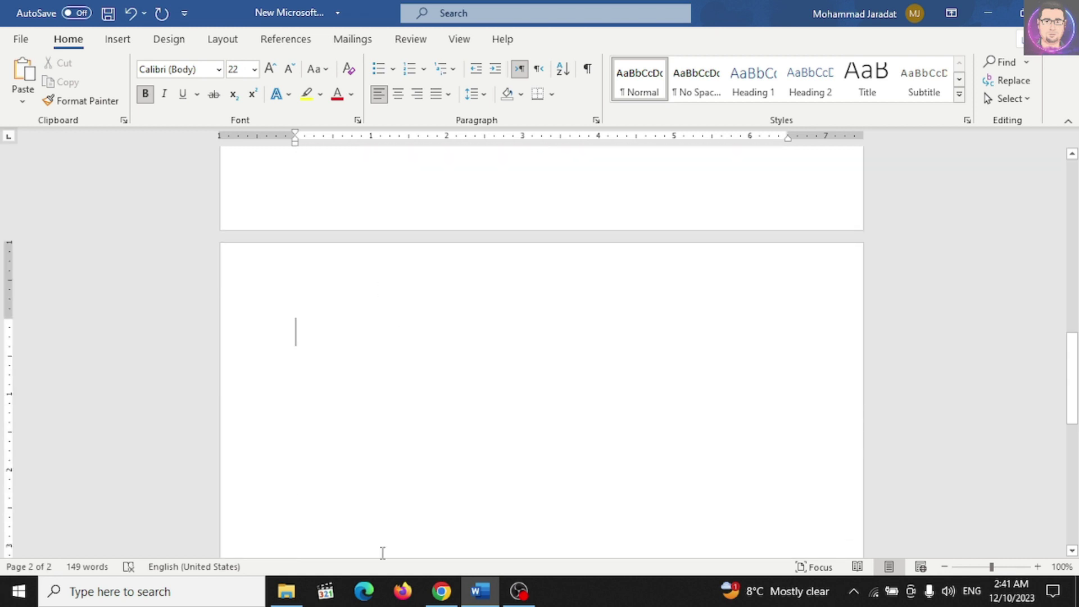
click(441, 591)
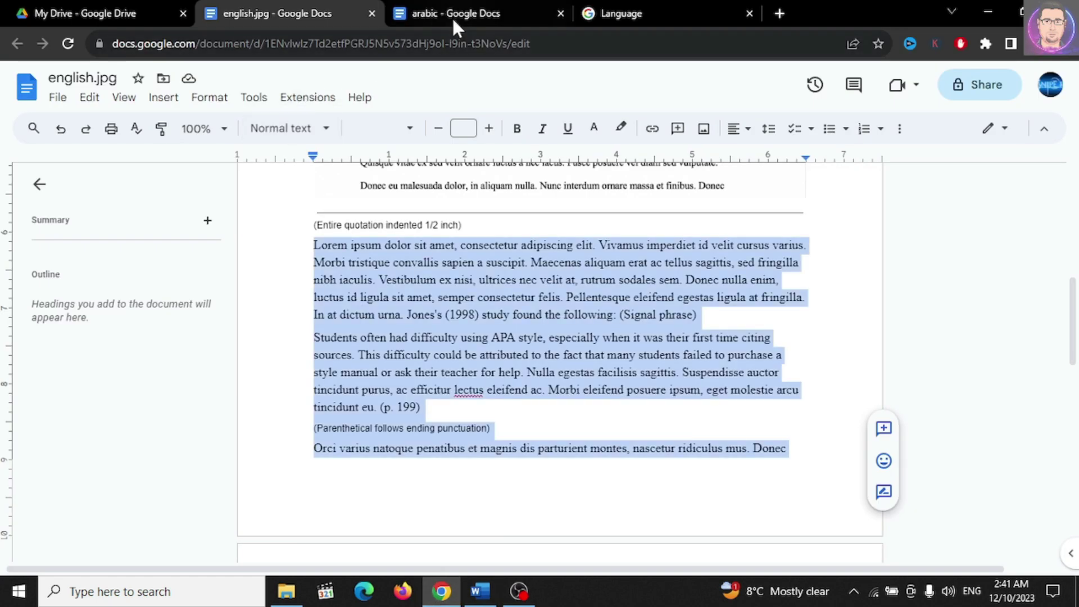
Copy all the Arabic text from the arabic Google Doc and bring Word back to the front.
click(450, 17)
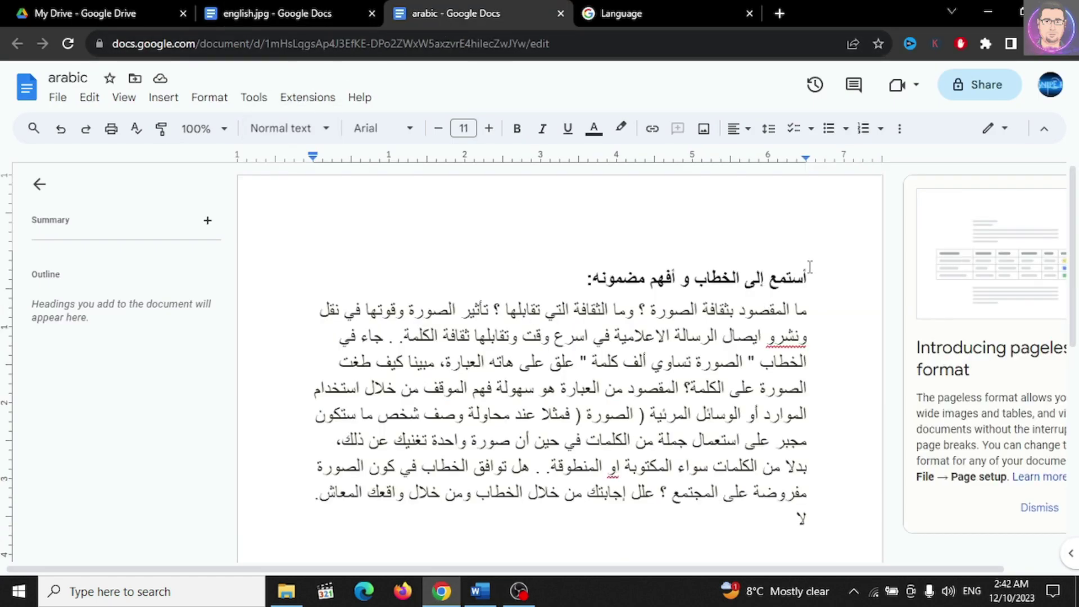
drag(809, 267, 494, 537)
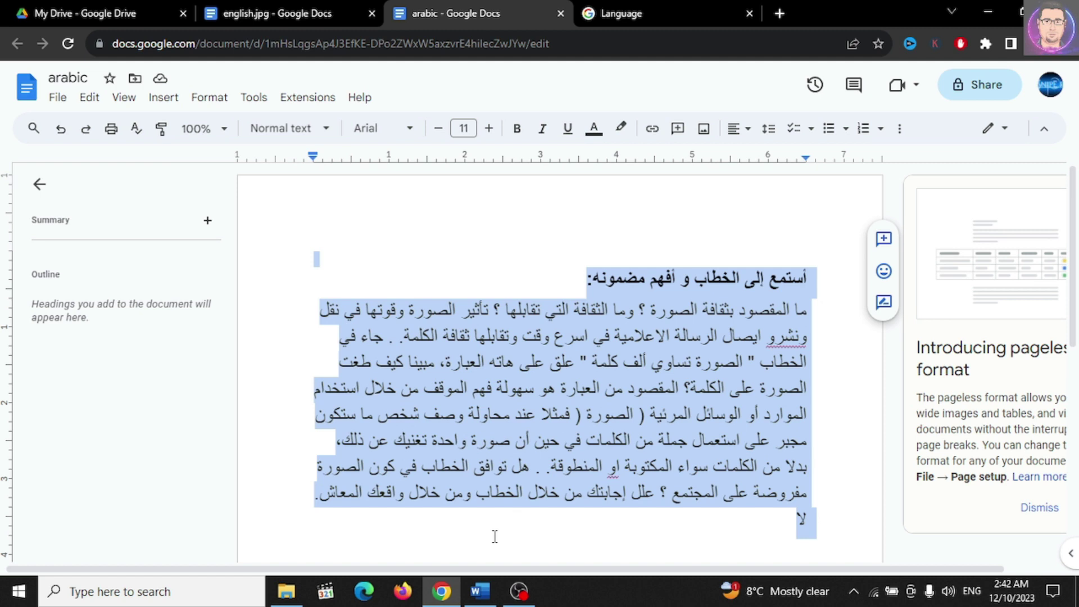
right_click(635, 381)
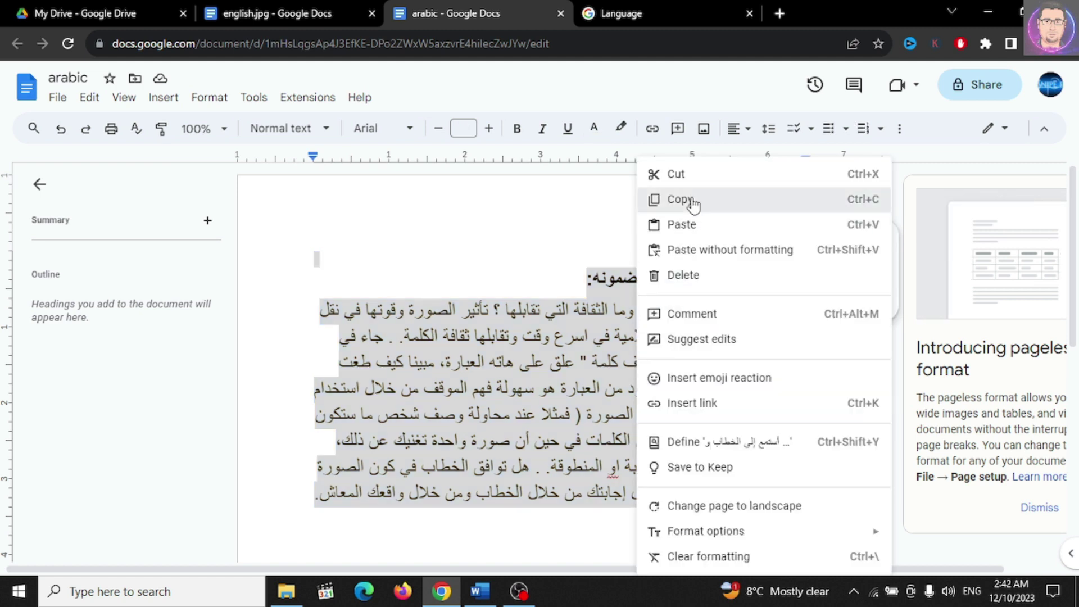
click(691, 201)
click(481, 590)
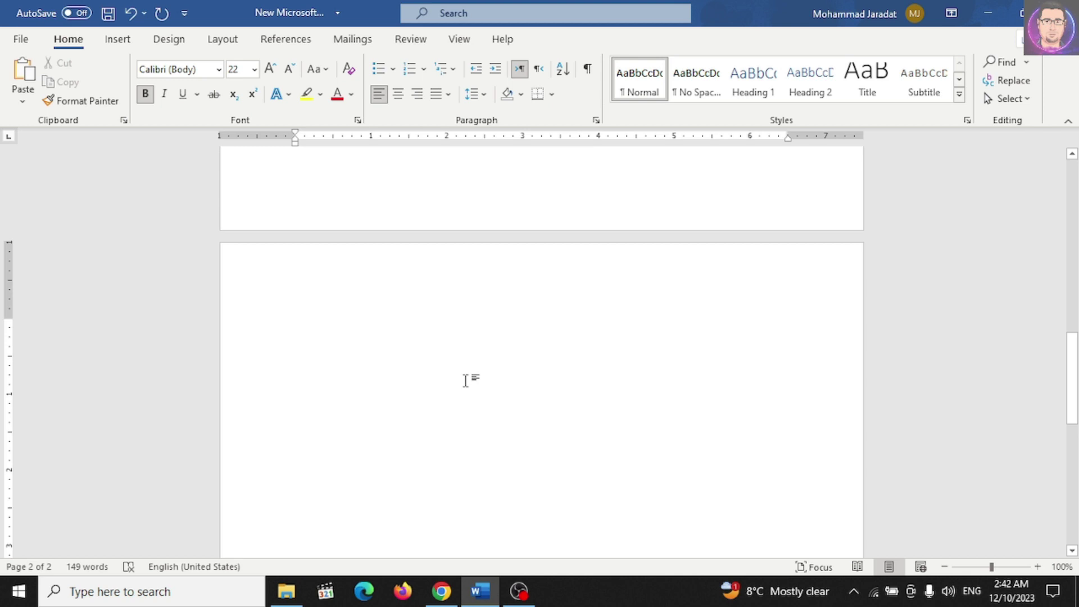
Paste the Arabic heading and paragraph onto page 2 and scroll through to check the document.
key(ctrl+v)
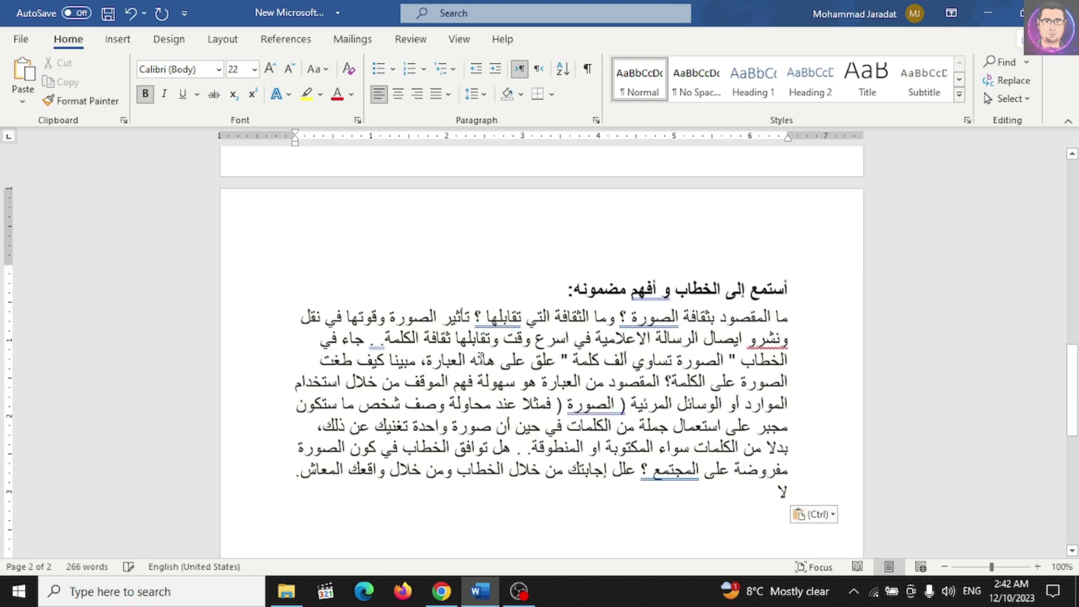
scroll(509, 338, up, 2)
scroll(509, 338, up, 5)
scroll(508, 338, up, 4)
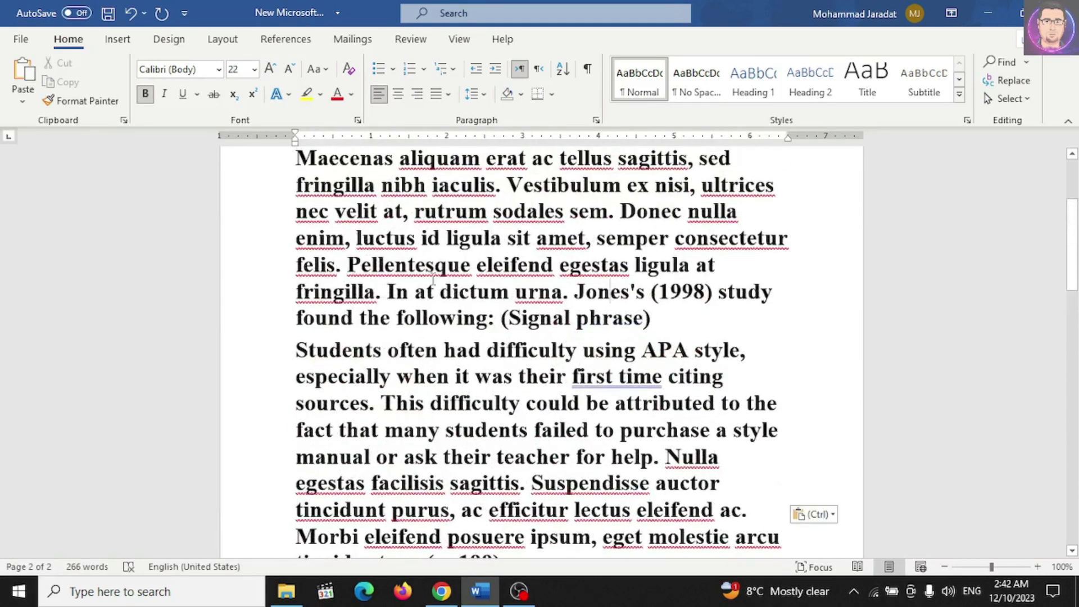
drag(650, 292, 436, 291)
scroll(385, 374, down, 3)
scroll(386, 375, down, 1)
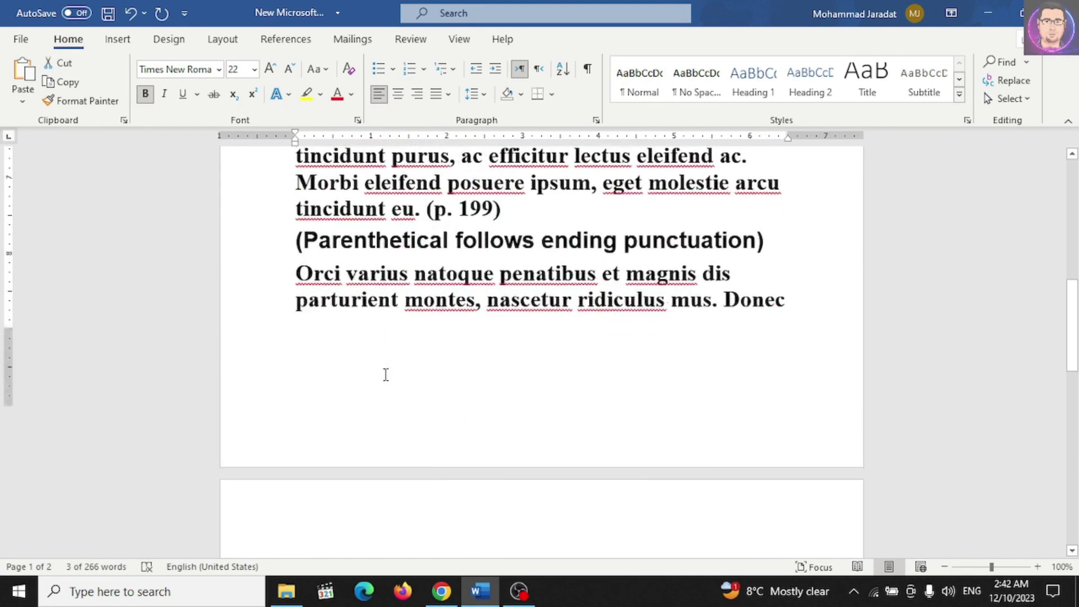
scroll(386, 374, down, 6)
scroll(386, 374, down, 4)
scroll(385, 375, up, 1)
scroll(385, 374, up, 3)
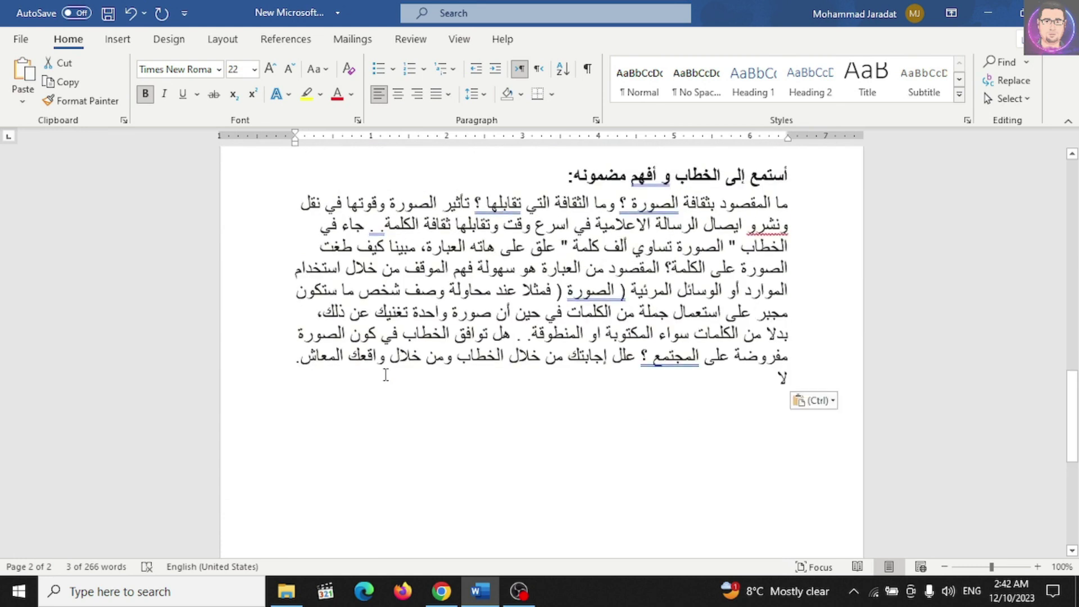
scroll(385, 374, up, 3)
scroll(386, 374, down, 4)
scroll(382, 376, down, 4)
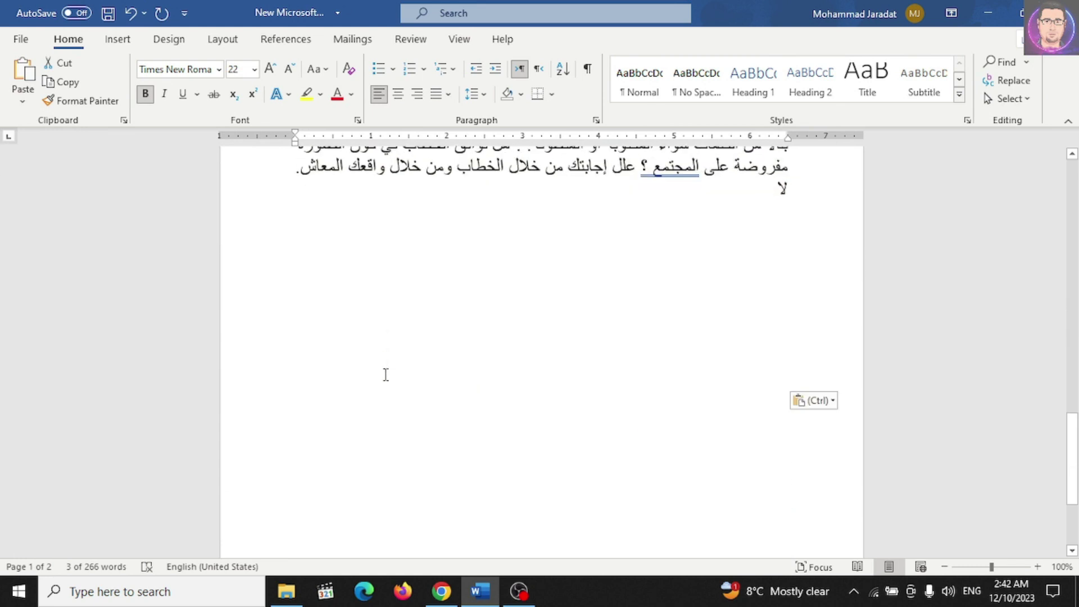